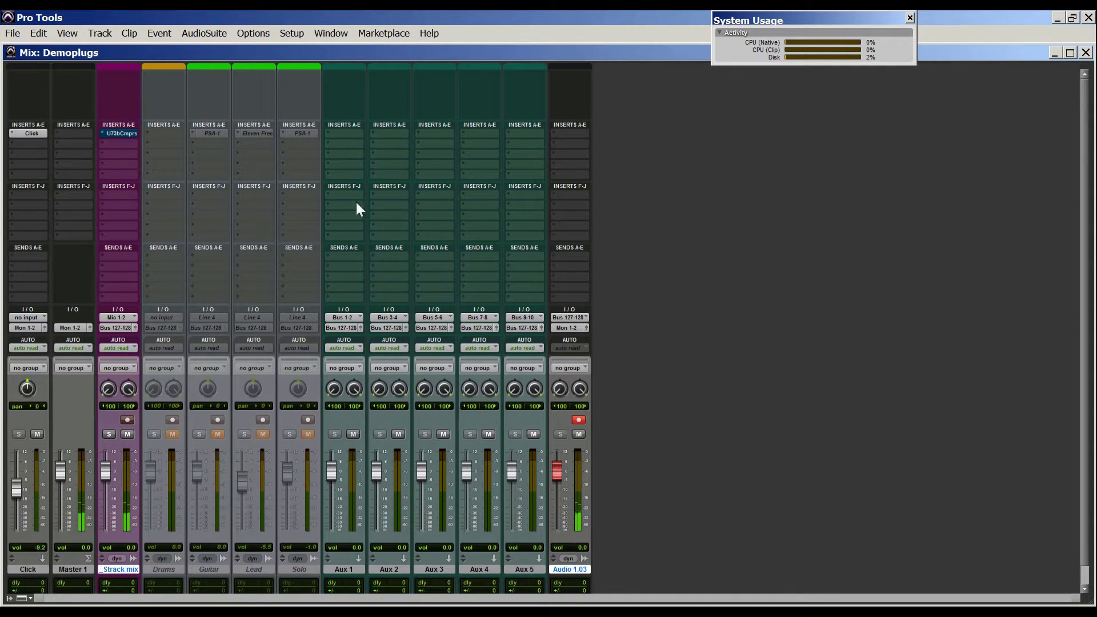
# Open the U73b Compressor inserted on the Strack mix track and load its factory default preset.
pyautogui.click(114, 133)
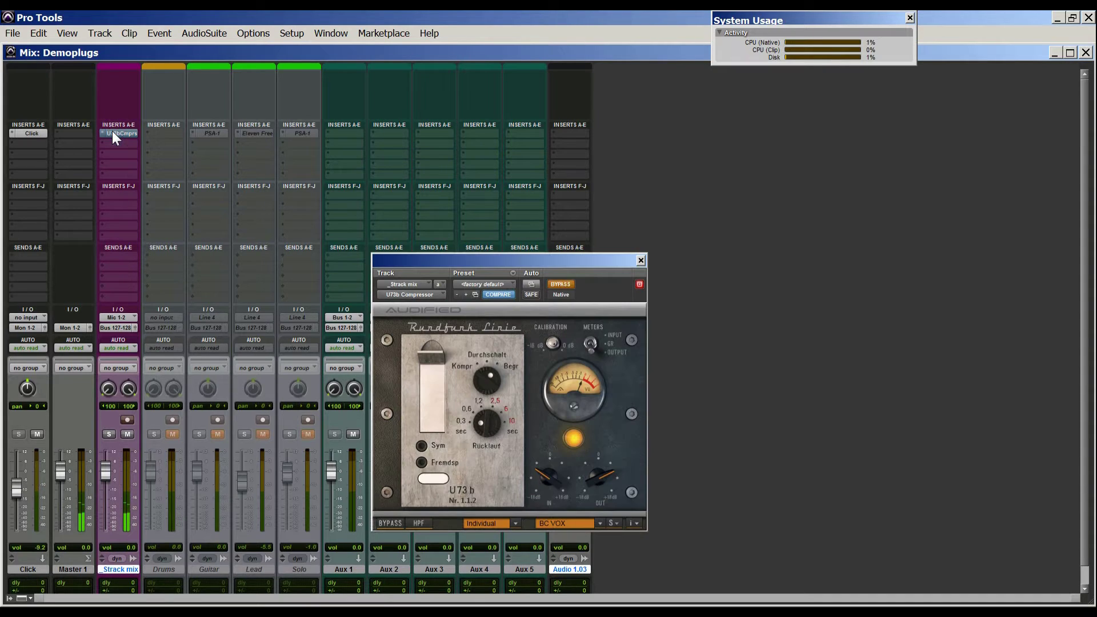
pyautogui.click(496, 285)
pyautogui.click(505, 292)
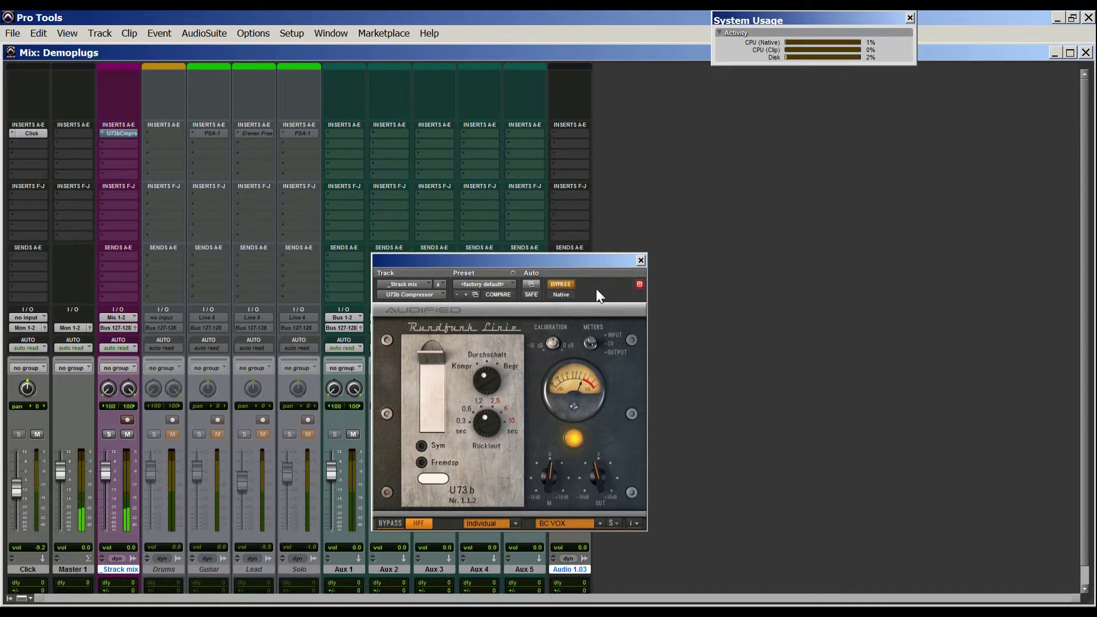
# Compare the Strack mix with the U73b Compressor engaged and bypassed.
pyautogui.click(565, 283)
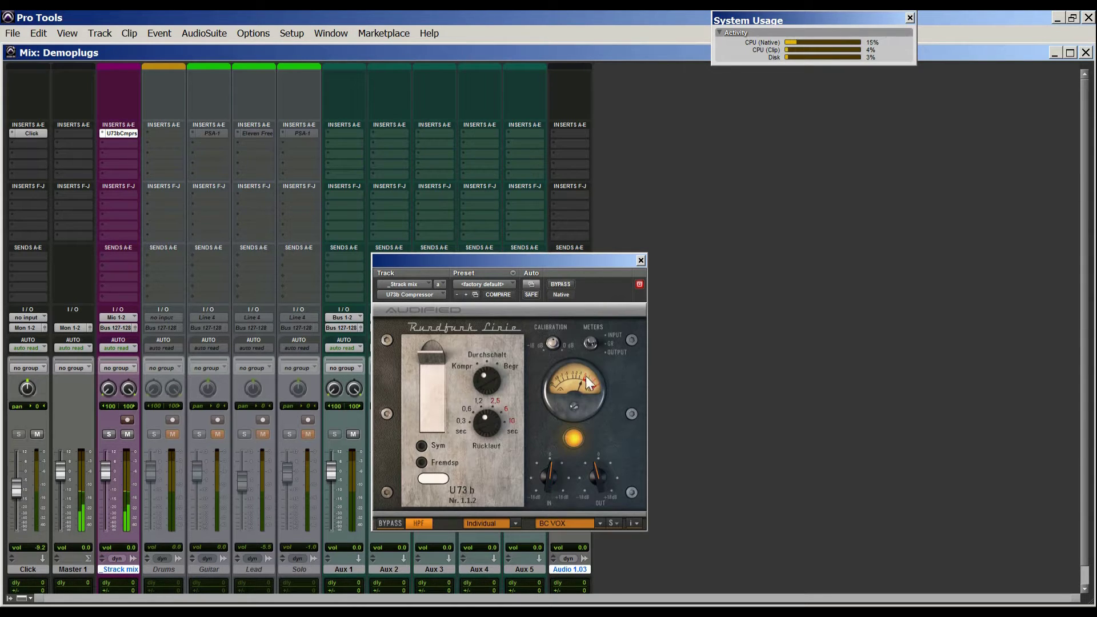
pyautogui.click(550, 284)
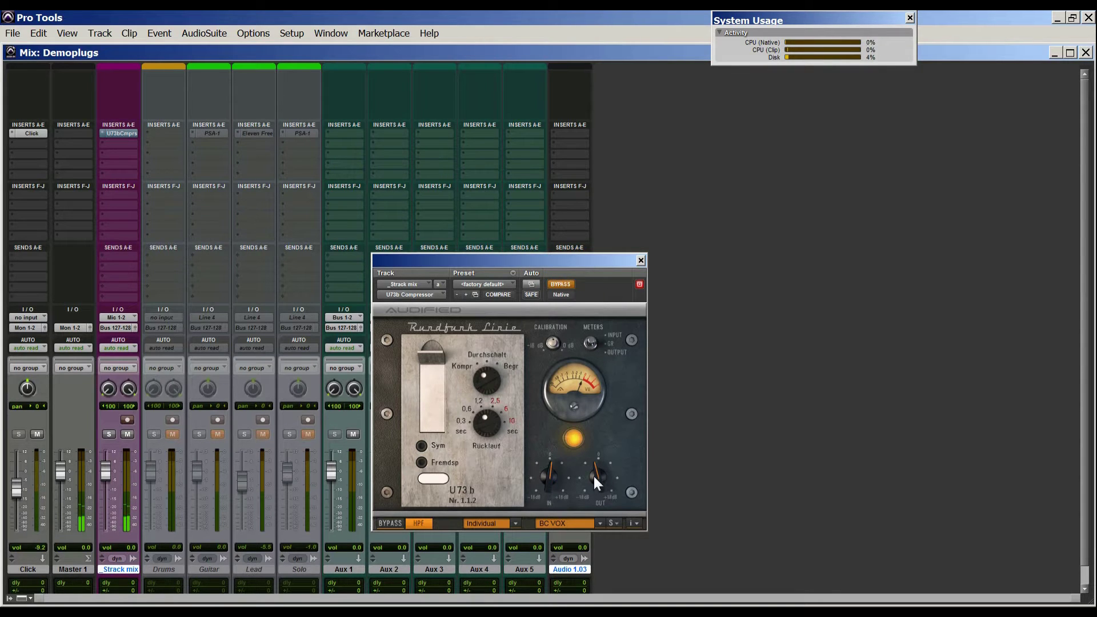
pyautogui.click(566, 285)
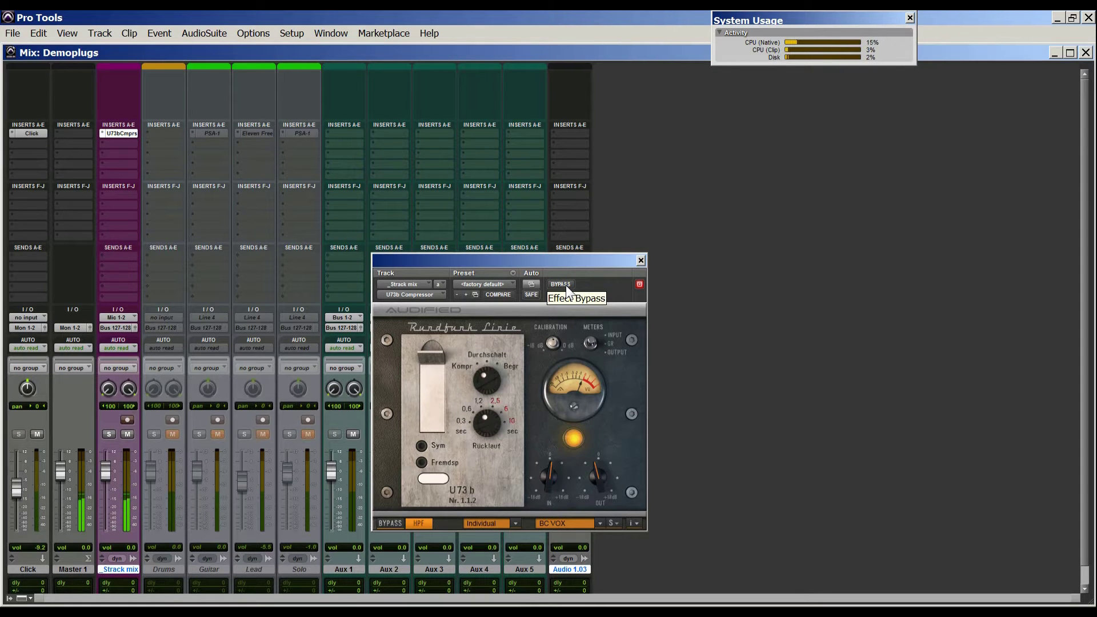
pyautogui.click(565, 286)
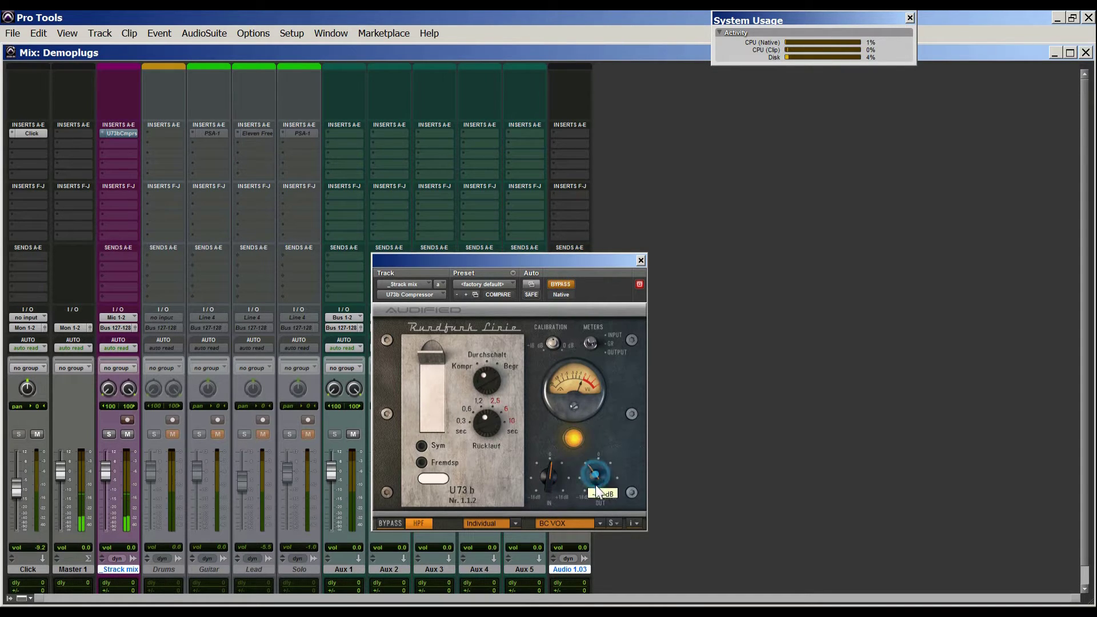
# Lower the compressor's output gain to about -6.1 dB and compare the level against bypass.
pyautogui.moveTo(595, 485); pyautogui.dragTo(595, 494)
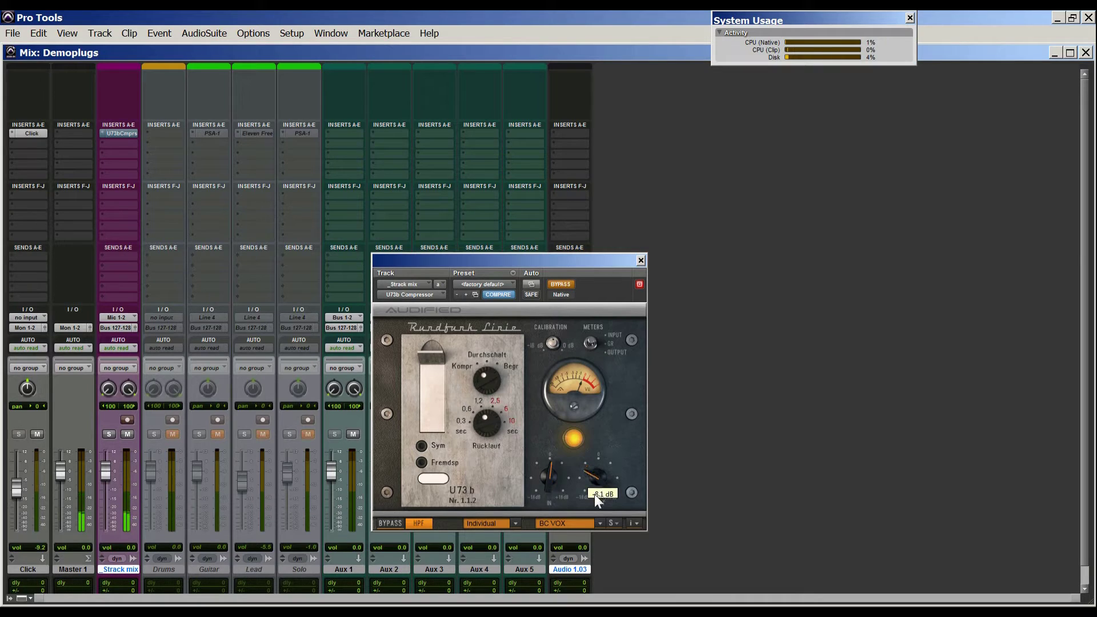
pyautogui.click(560, 284)
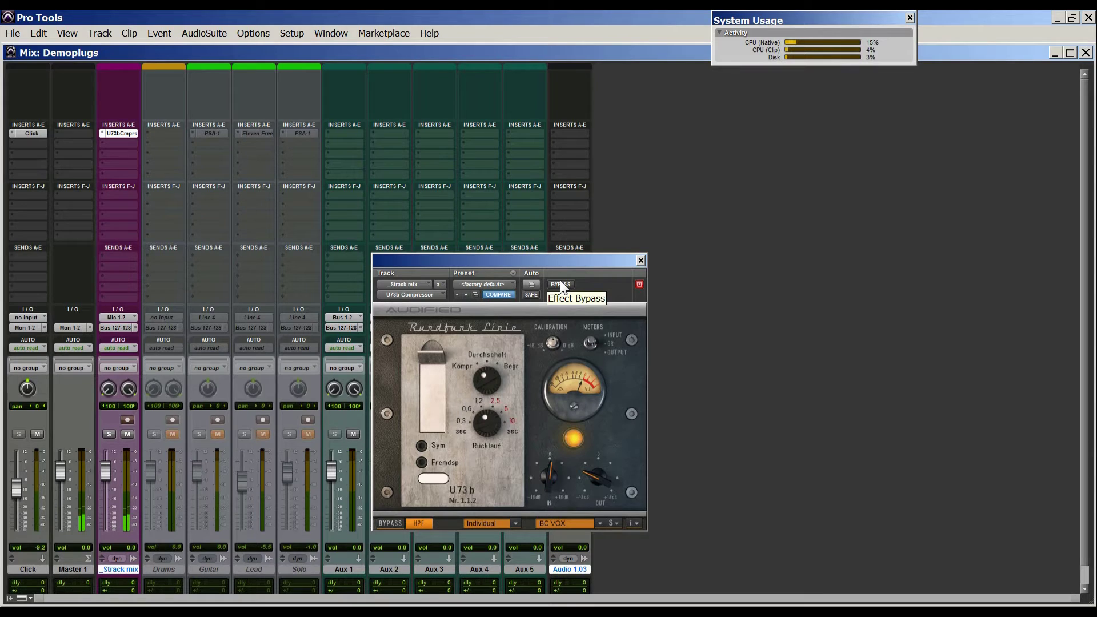
pyautogui.click(561, 284)
pyautogui.click(561, 282)
# Check the level on another meter mode, restore the gain reduction meter, and audition the compressor against bypass.
pyautogui.click(591, 344)
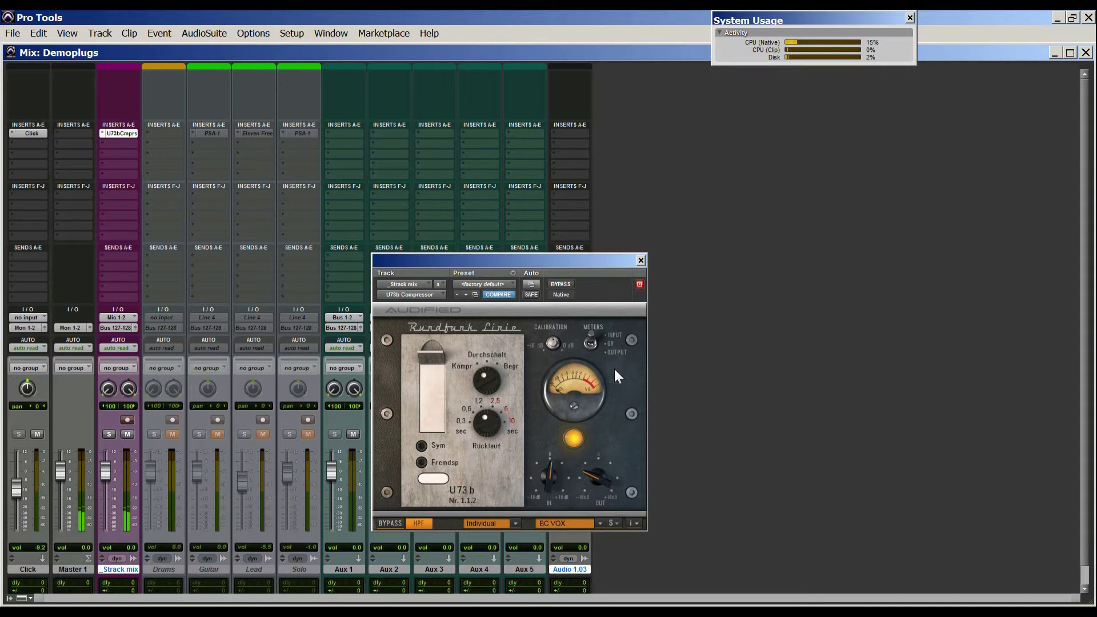
pyautogui.click(592, 341)
pyautogui.click(560, 283)
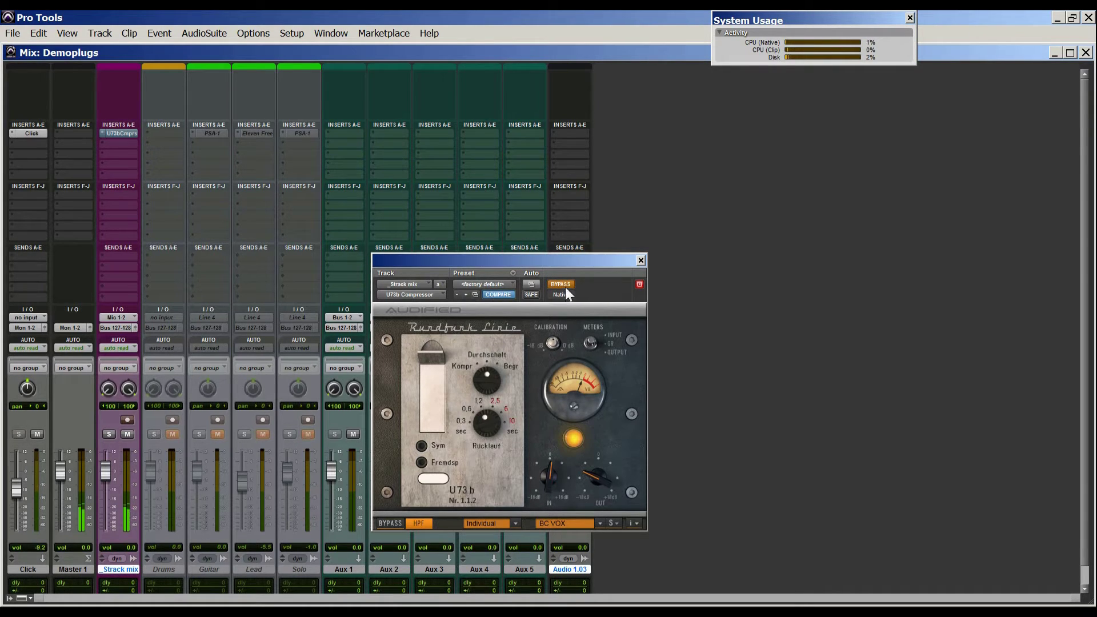
pyautogui.click(561, 285)
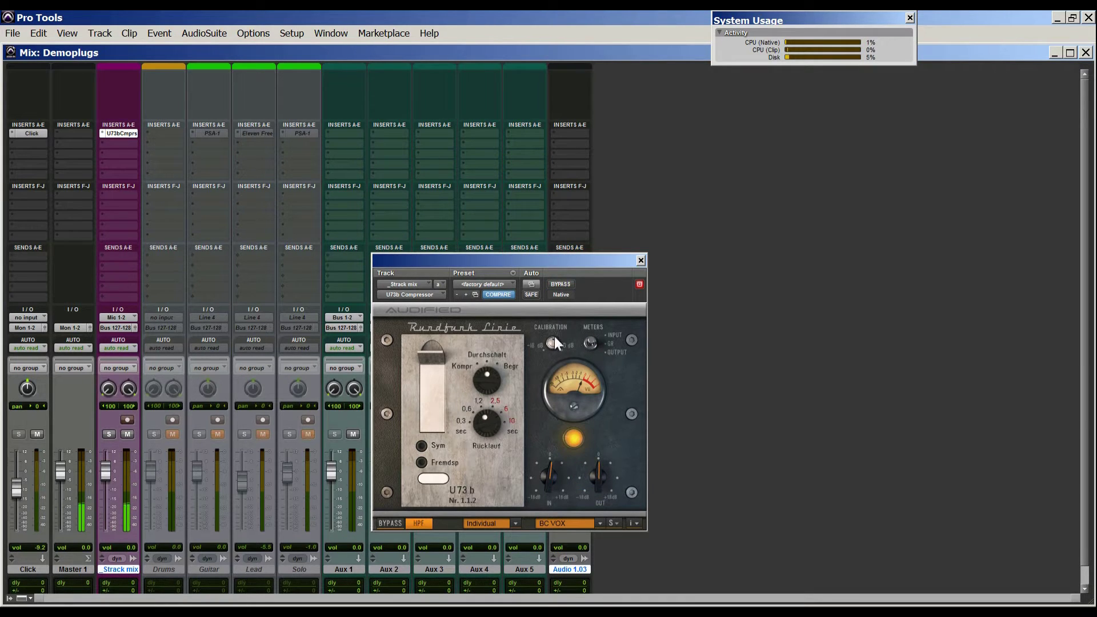
# Set Durchschalt to Begr with HPF off, lower the output gain slightly to about -2.0 dB, and compare against bypass.
pyautogui.click(560, 285)
pyautogui.click(560, 286)
pyautogui.click(561, 284)
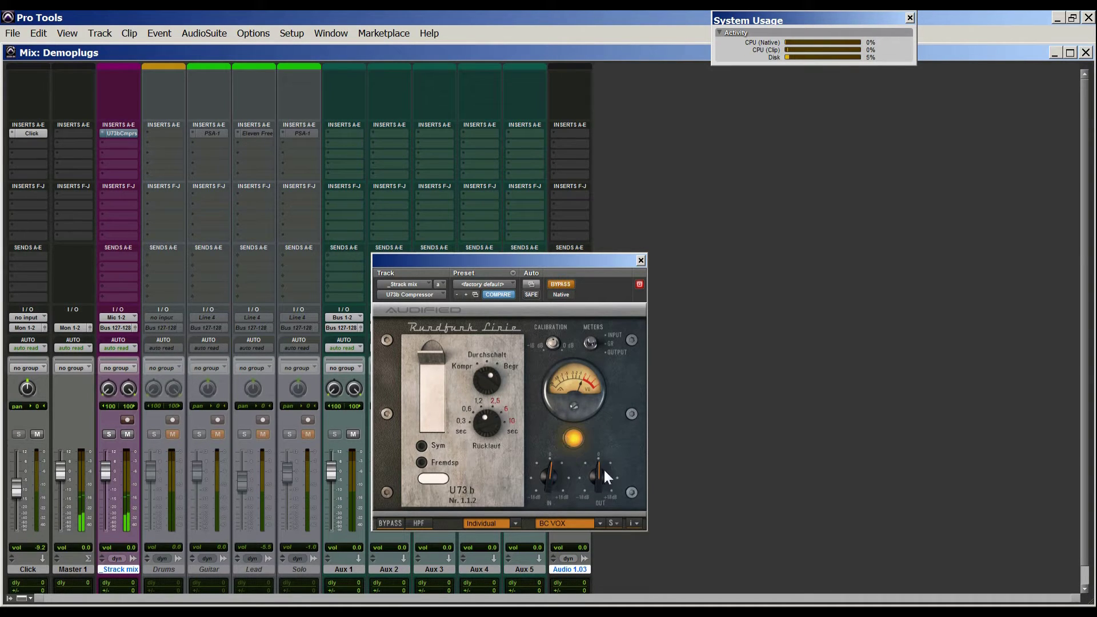
pyautogui.click(562, 285)
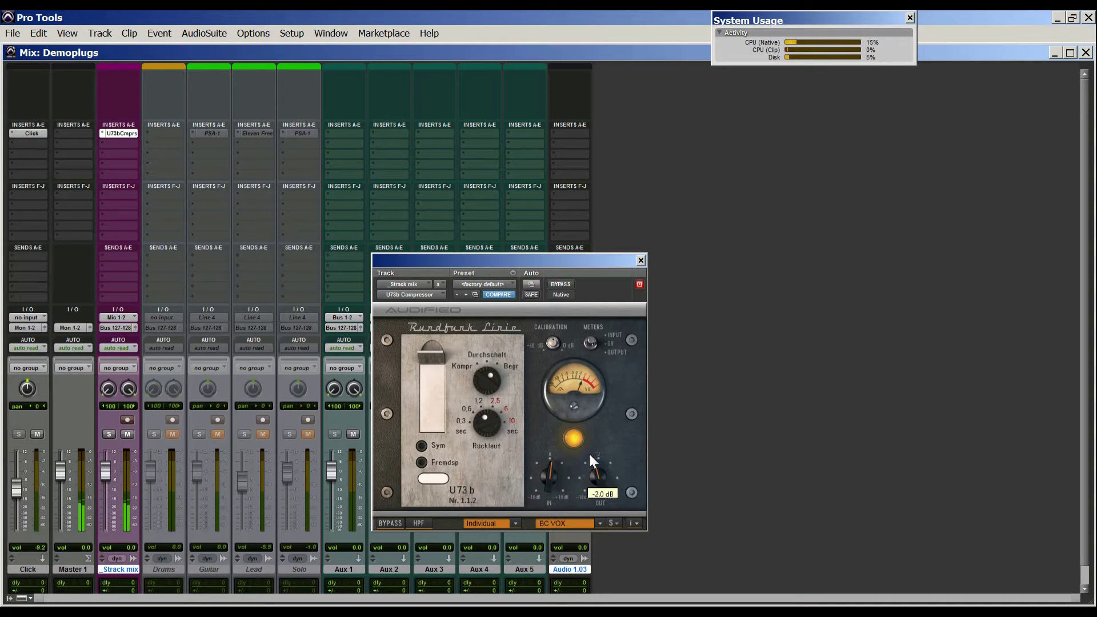
pyautogui.click(557, 285)
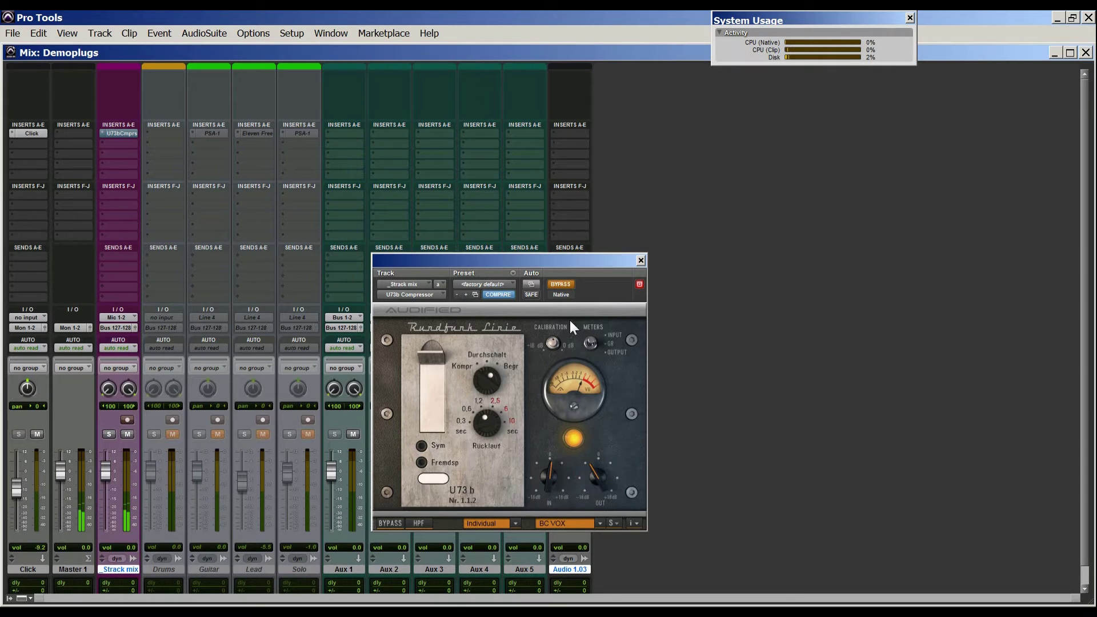
pyautogui.click(564, 286)
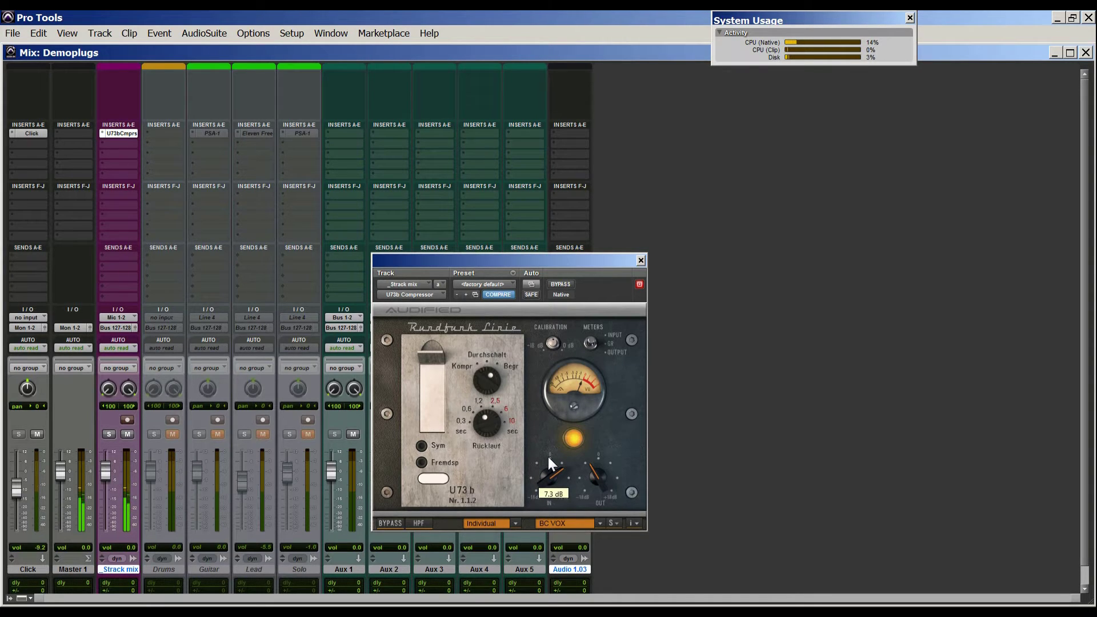
# Raise the compressor's input gain, lower the output gain to compensate, and compare against bypass.
pyautogui.moveTo(547, 457); pyautogui.dragTo(592, 485)
pyautogui.moveTo(549, 480)
pyautogui.click(562, 285)
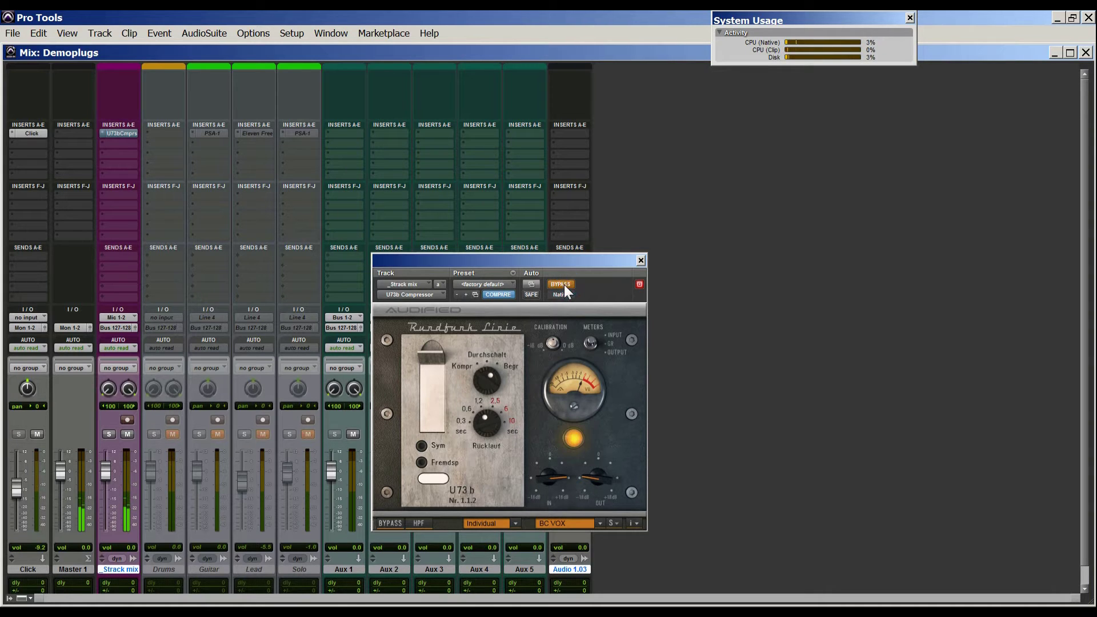
pyautogui.click(564, 284)
# Set Durchschalt to Kompr with HPF on, rebalance the input and output gains, and compare against bypass.
pyautogui.moveTo(591, 476); pyautogui.dragTo(577, 475)
pyautogui.click(419, 524)
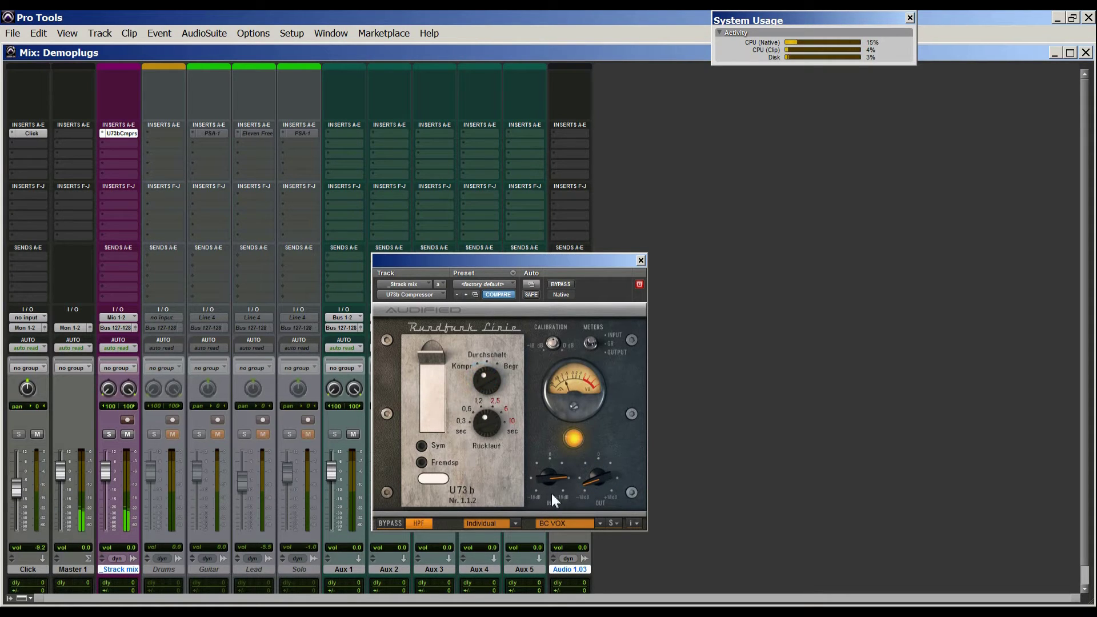
pyautogui.moveTo(552, 471)
pyautogui.click(558, 279)
pyautogui.click(560, 281)
# Lengthen the Rücklauf release time in Kompr mode and compare the result against bypass.
pyautogui.moveTo(481, 427); pyautogui.dragTo(481, 444)
pyautogui.click(557, 285)
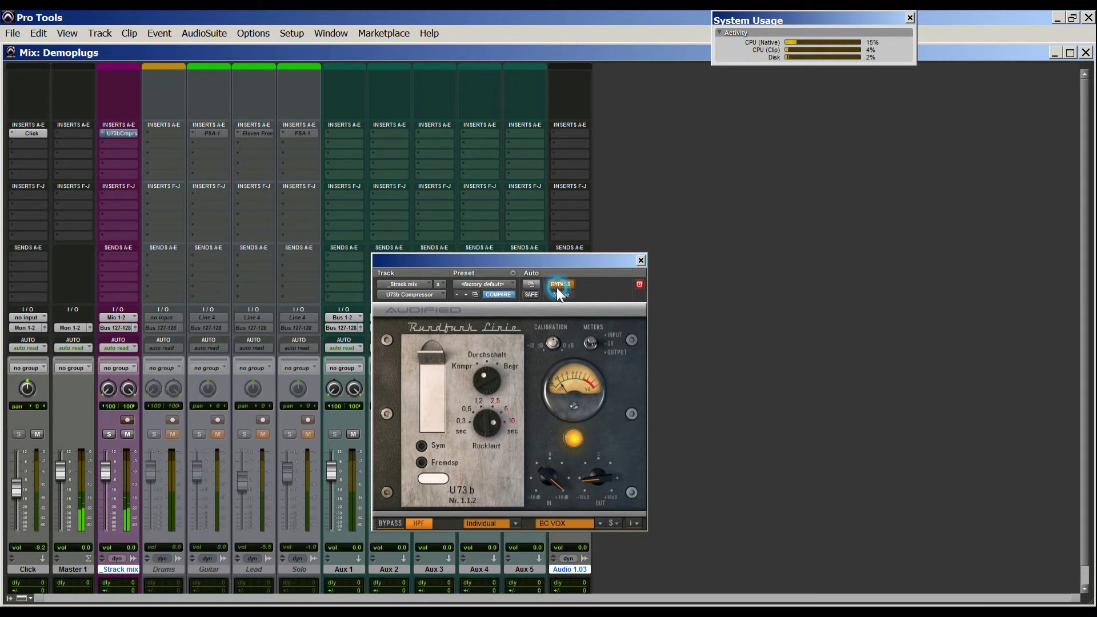
pyautogui.click(558, 286)
# Try shorter Rücklauf release times in Kompr mode, comparing each against bypass.
pyautogui.click(488, 427)
pyautogui.click(560, 283)
pyautogui.click(560, 283)
pyautogui.moveTo(490, 421); pyautogui.dragTo(489, 441)
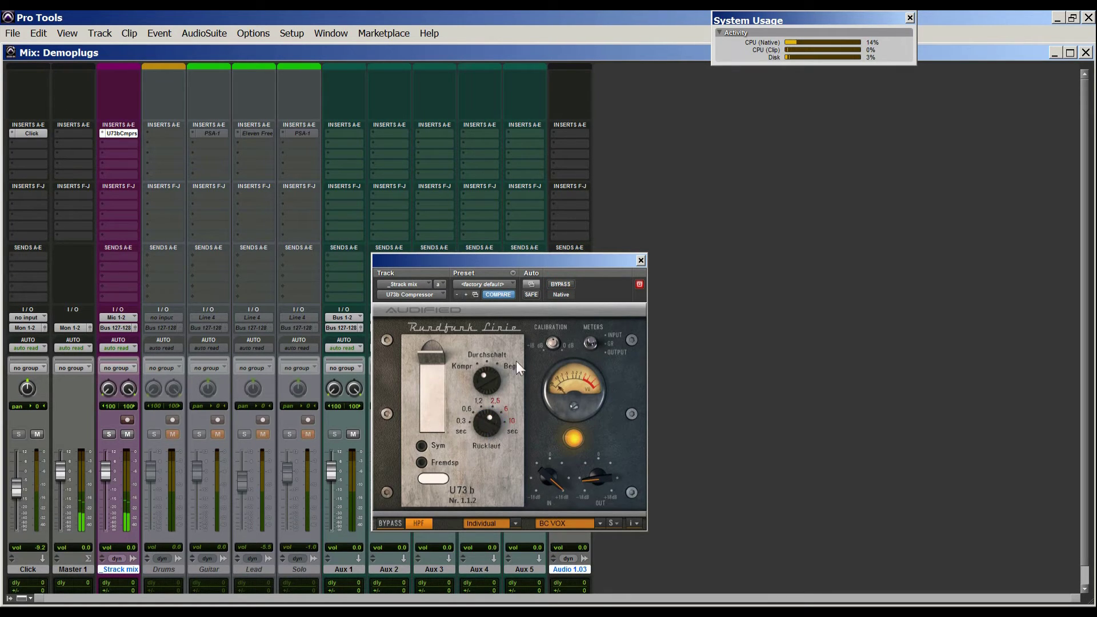
pyautogui.click(559, 285)
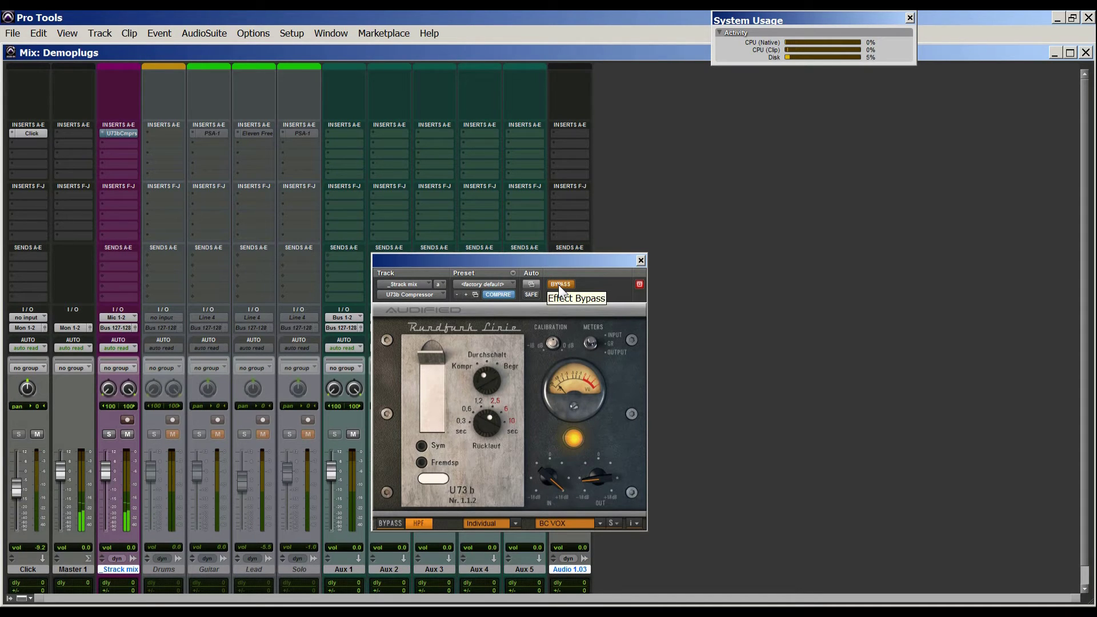
pyautogui.click(557, 285)
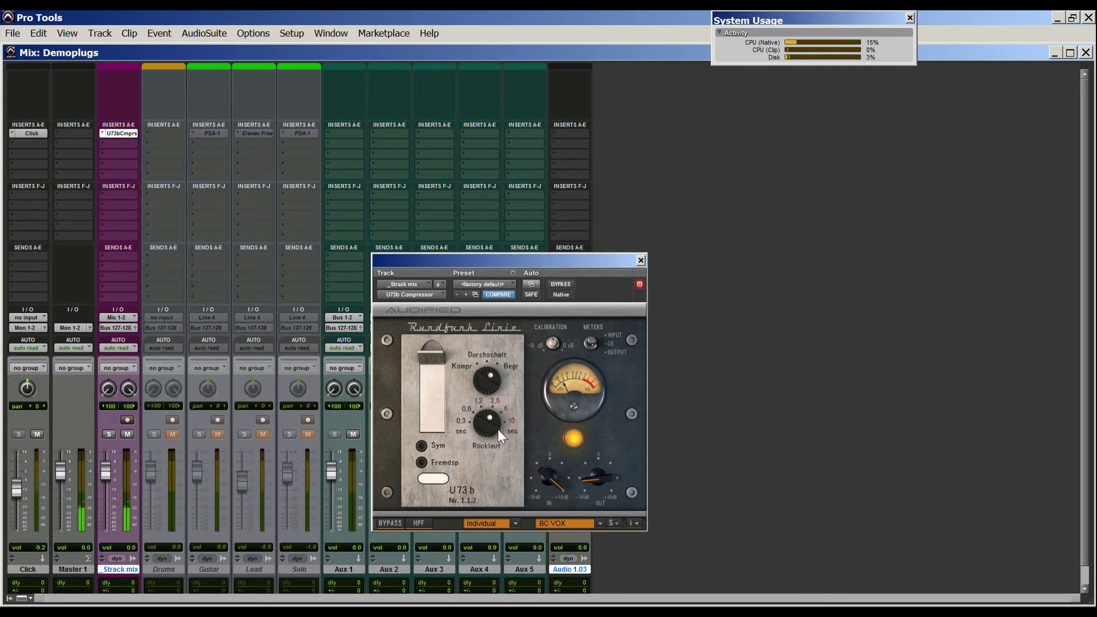
# Set Durchschalt to Begr with HPF off, lengthen the Rücklauf release time, and compare against bypass.
pyautogui.click(562, 284)
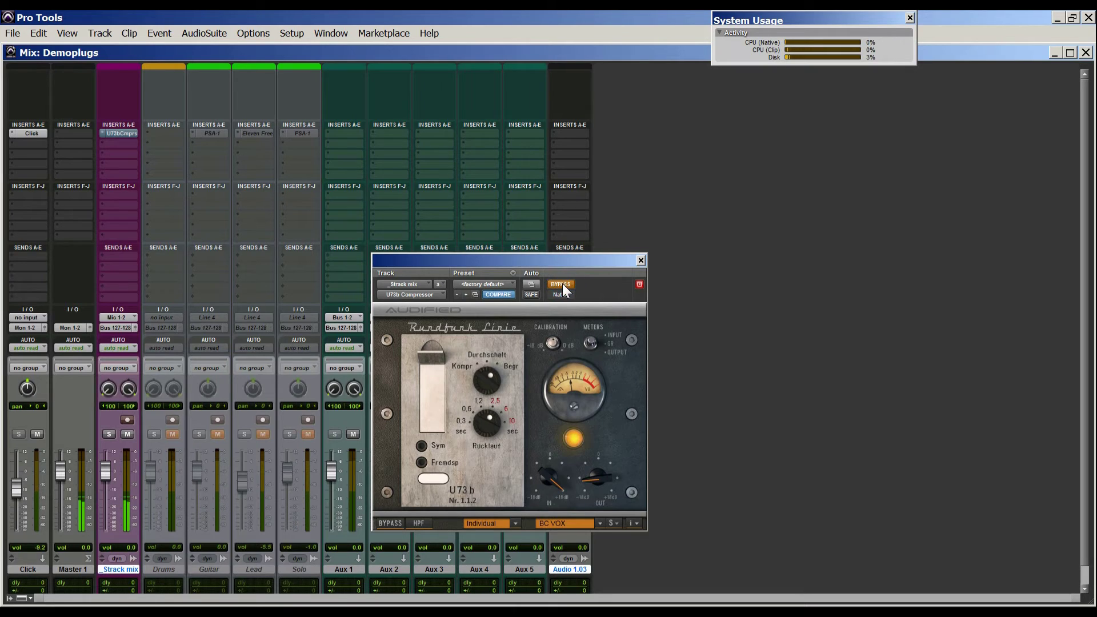
pyautogui.click(562, 283)
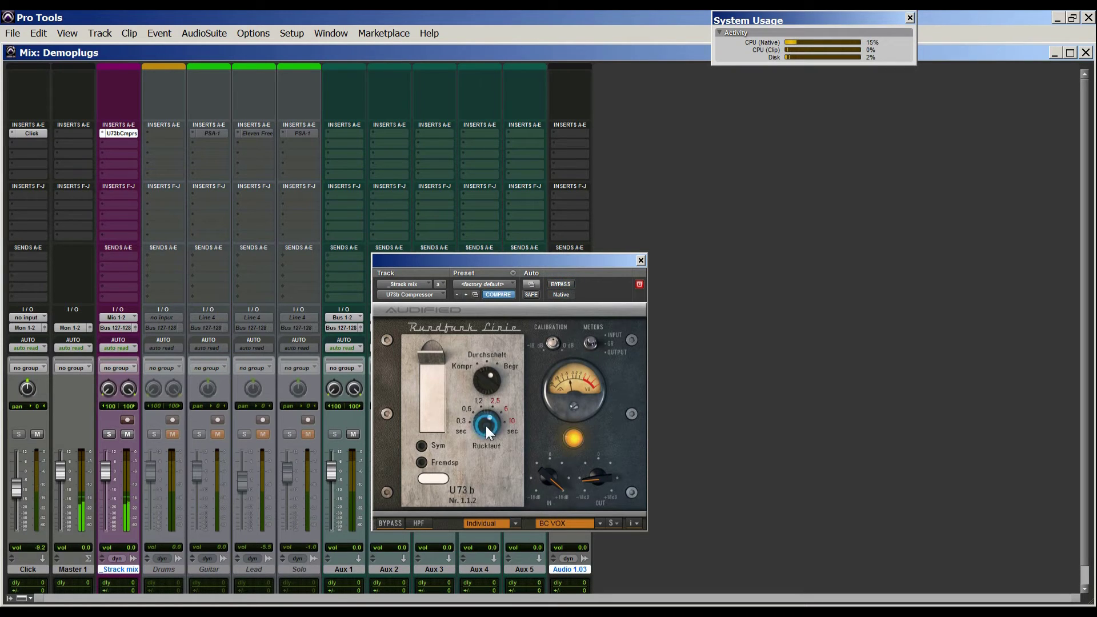
pyautogui.moveTo(486, 426); pyautogui.dragTo(485, 412)
pyautogui.click(557, 284)
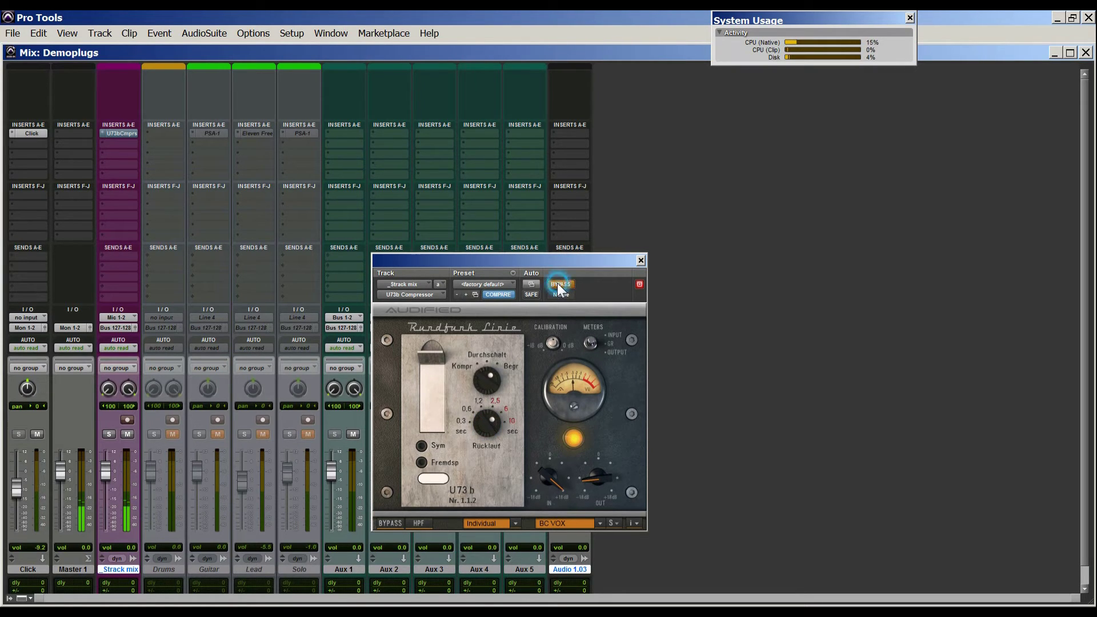
pyautogui.click(557, 283)
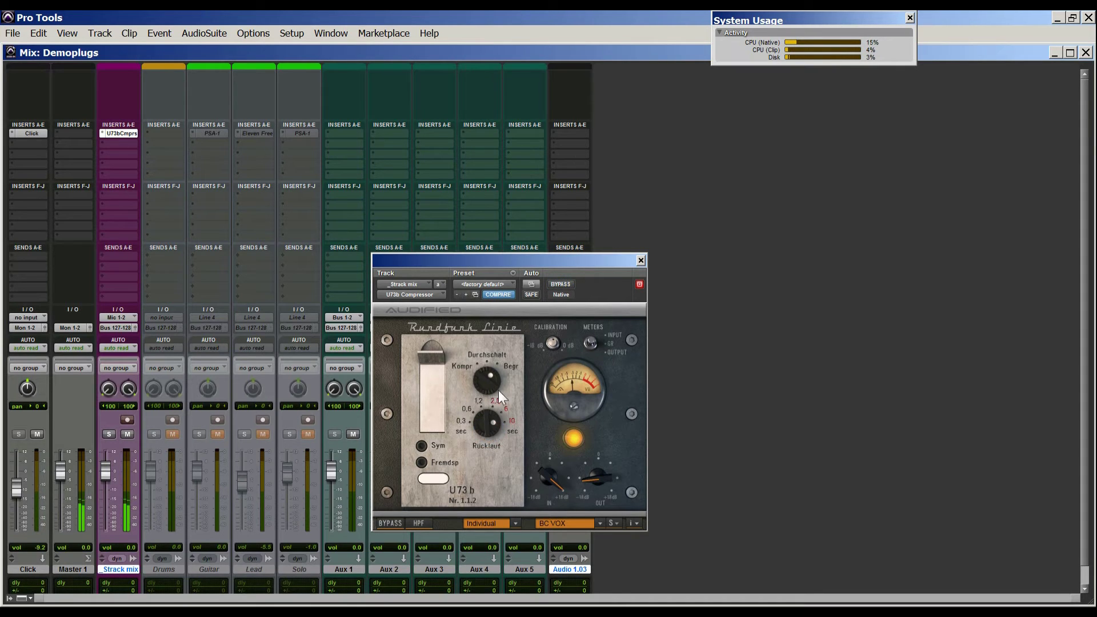
# Set the compressor's output gain to about -15.5 dB and compare the level against bypass.
pyautogui.moveTo(591, 482)
pyautogui.moveTo(591, 481); pyautogui.dragTo(591, 489)
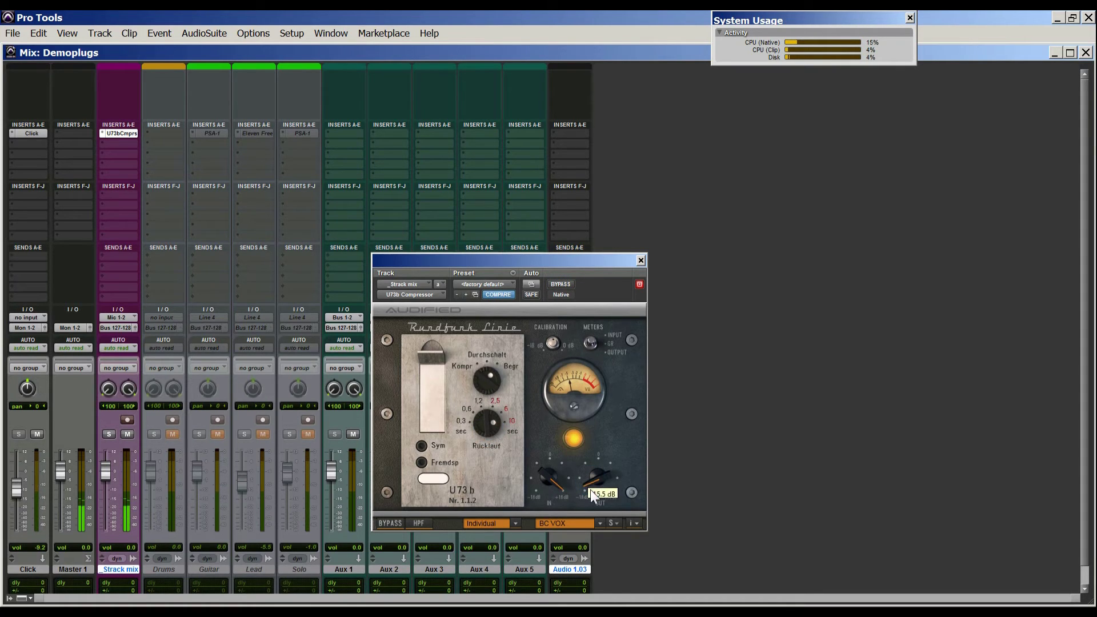
pyautogui.click(566, 287)
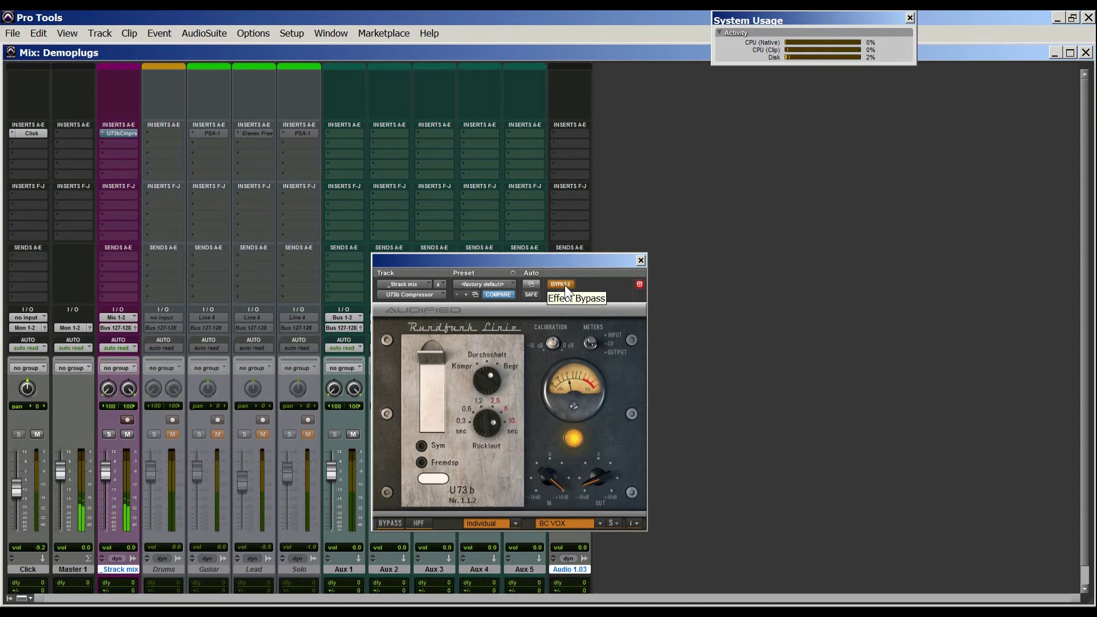
pyautogui.click(565, 287)
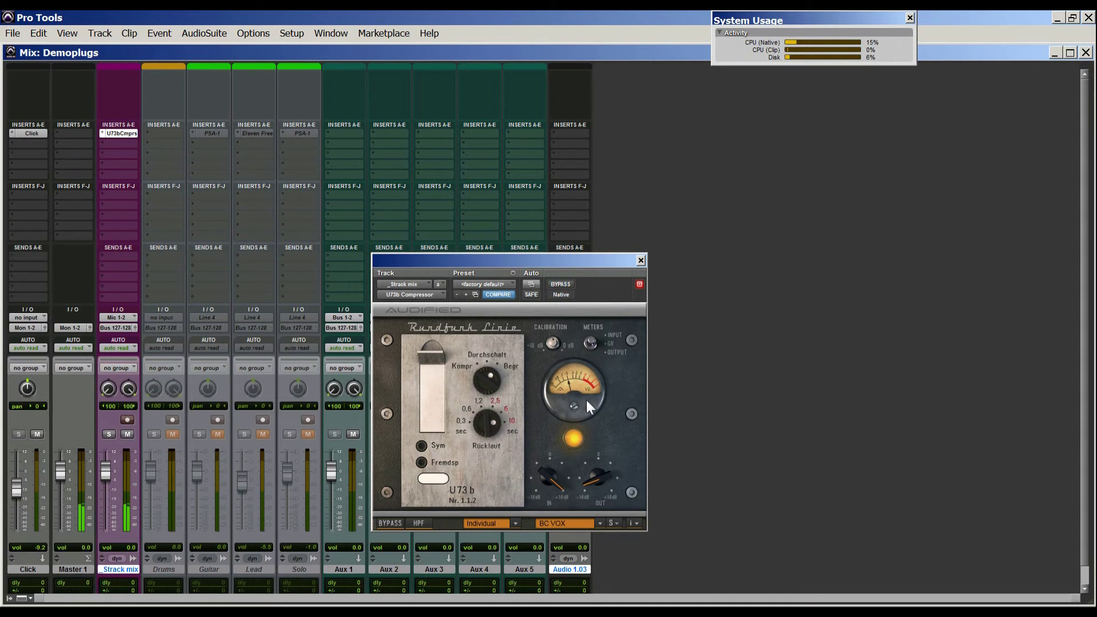
# Set the Rücklauf release time to 0.3 sec in Begr mode and compare against bypass.
pyautogui.moveTo(487, 420); pyautogui.dragTo(488, 525)
pyautogui.click(567, 288)
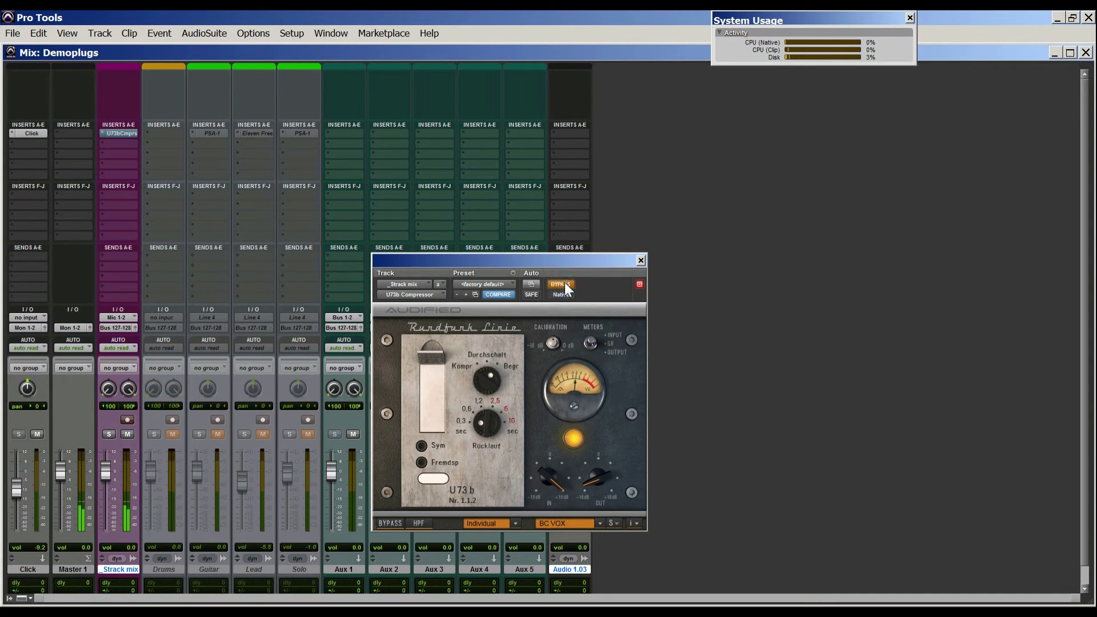
pyautogui.click(566, 286)
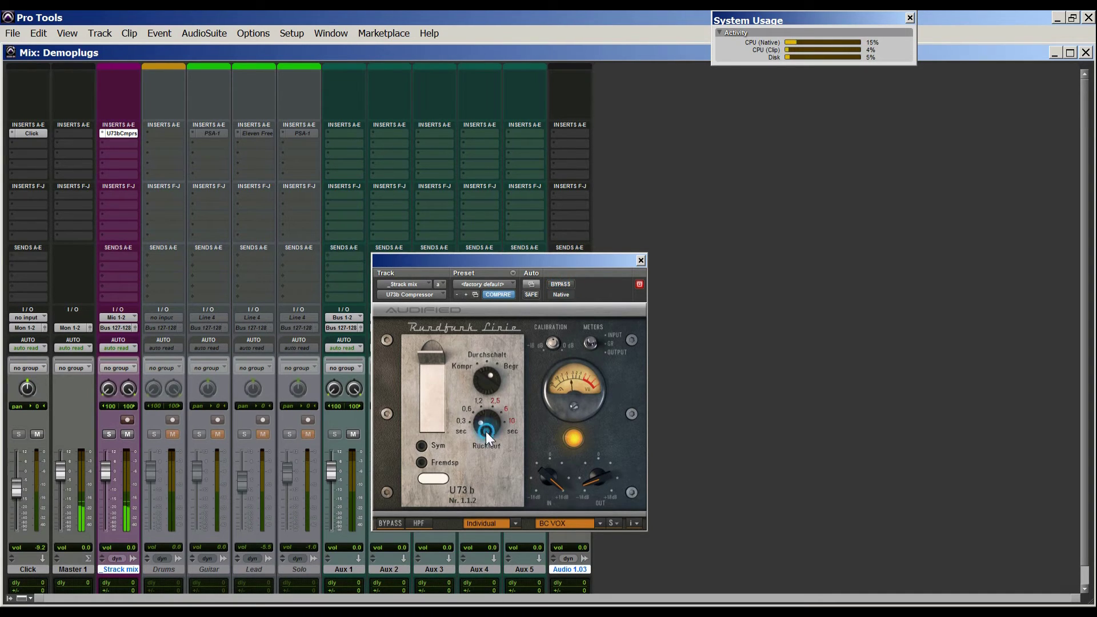
# Lengthen the Rücklauf release time from its shortest setting in stages, comparing each against bypass.
pyautogui.moveTo(485, 425); pyautogui.dragTo(488, 410)
pyautogui.click(559, 289)
pyautogui.click(559, 284)
pyautogui.moveTo(486, 424); pyautogui.dragTo(488, 410)
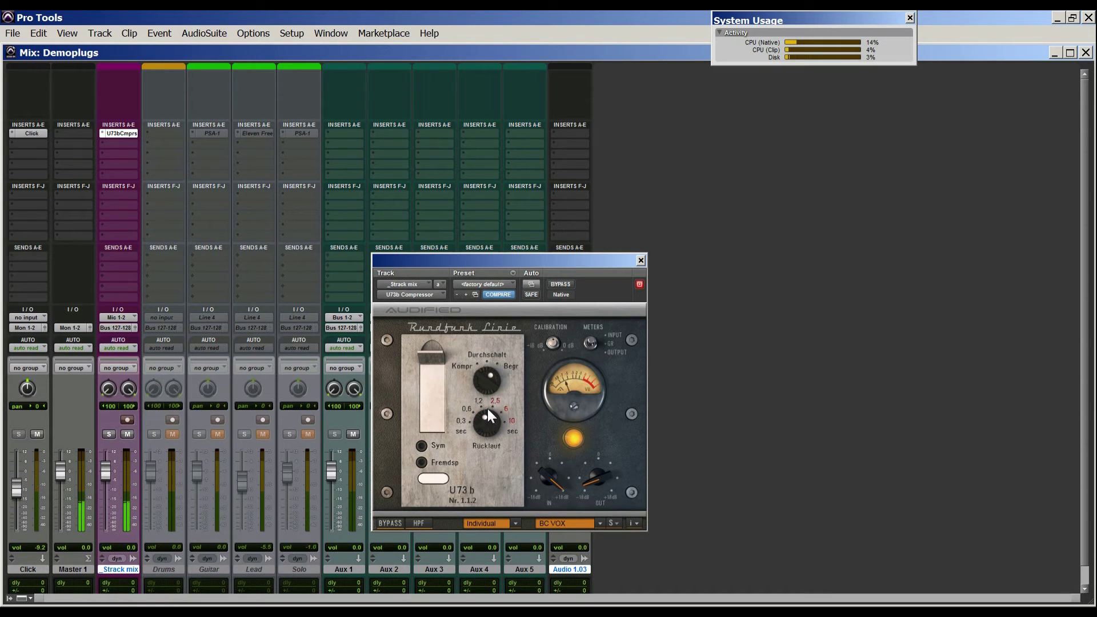
pyautogui.click(558, 286)
pyautogui.click(557, 286)
# Try the compressor's Left and Right channel modes and set it to Left+Right.
pyautogui.click(487, 523)
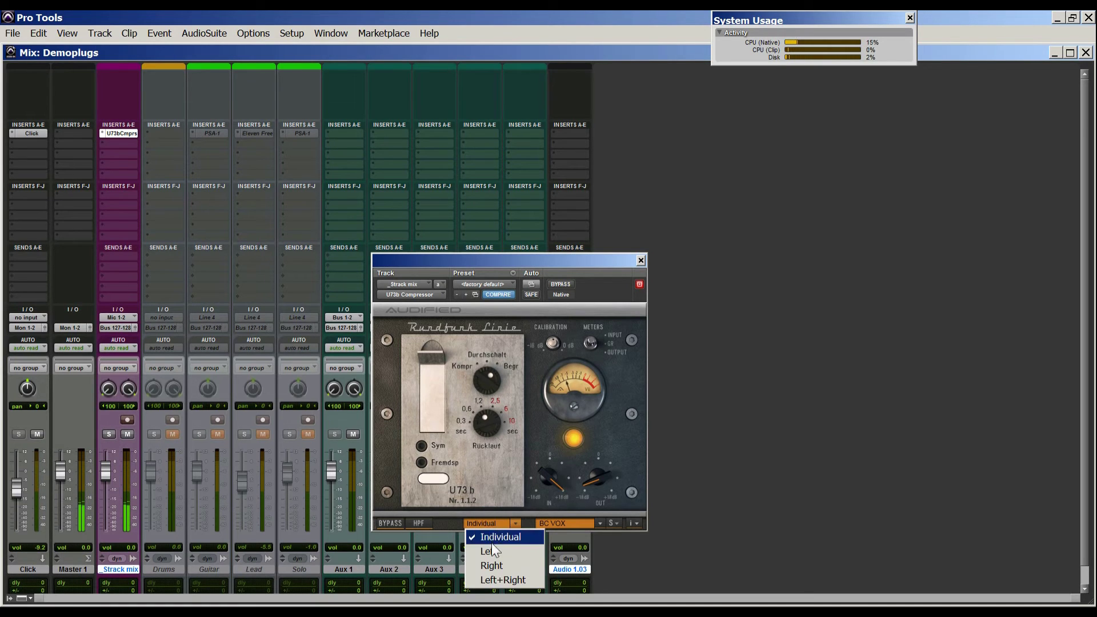
pyautogui.click(492, 550)
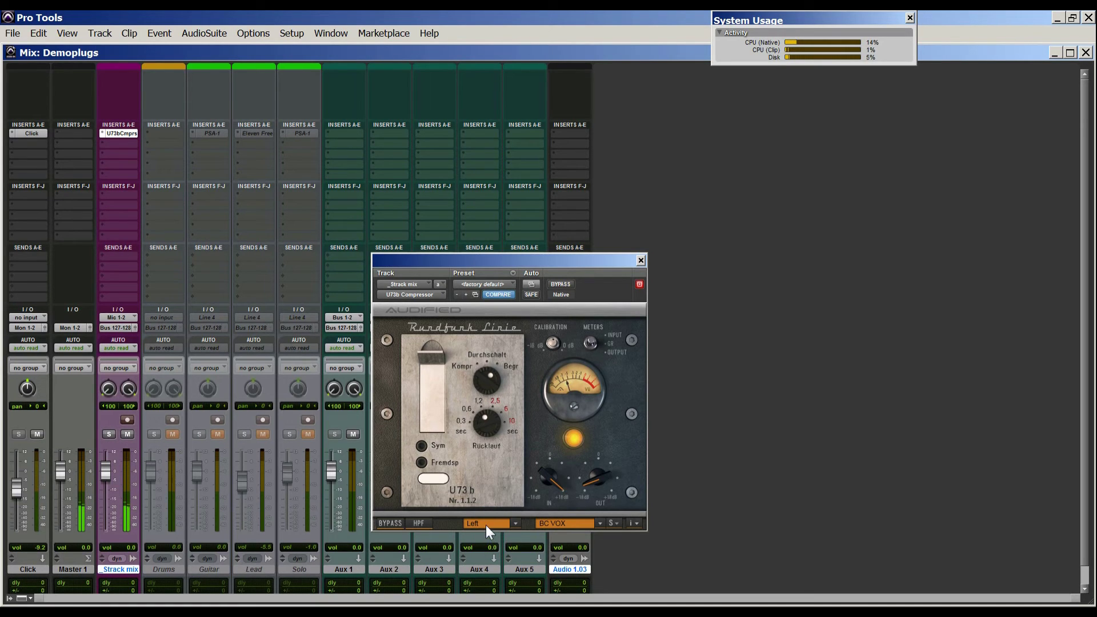
pyautogui.click(486, 525)
pyautogui.click(489, 565)
pyautogui.click(484, 525)
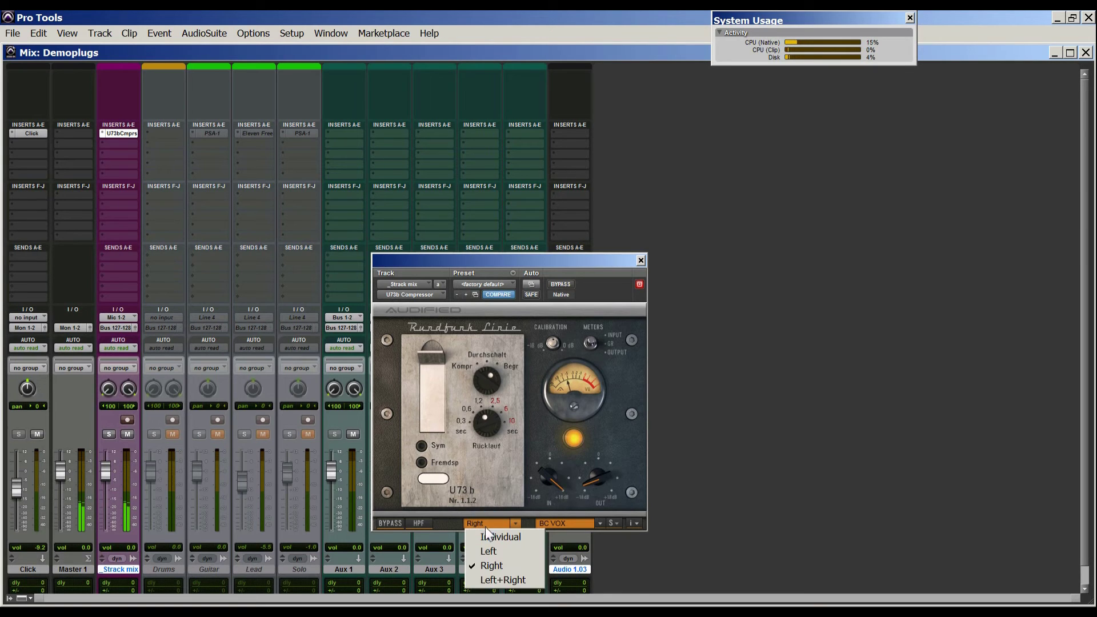
pyautogui.click(502, 583)
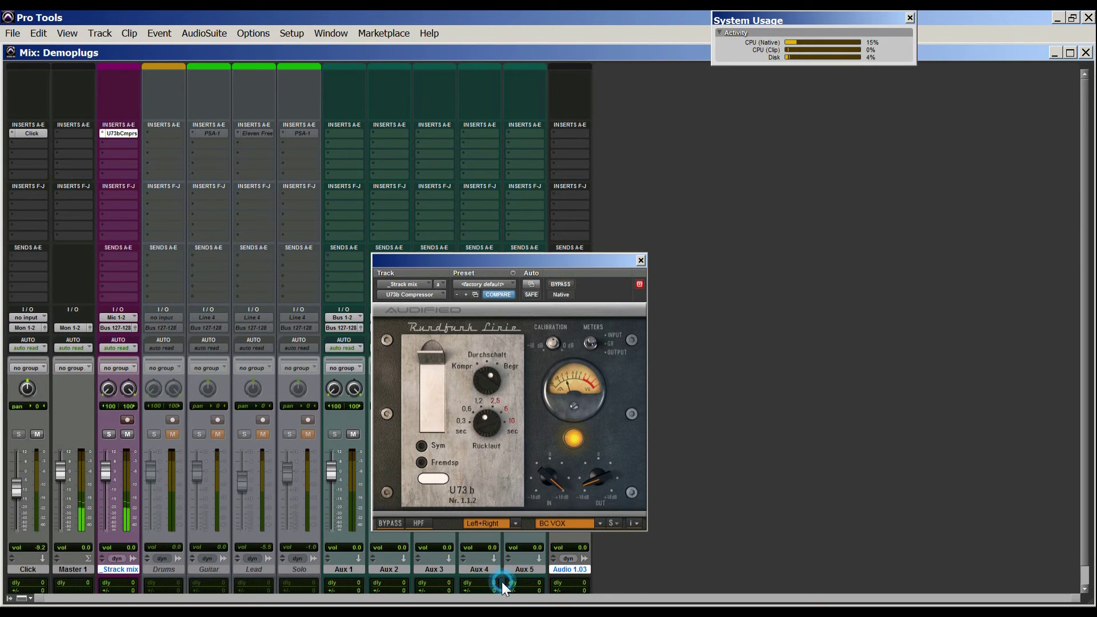
# Set the compressor's channel mode to Individual and compare the BC Mastering preset against bypass.
pyautogui.click(485, 524)
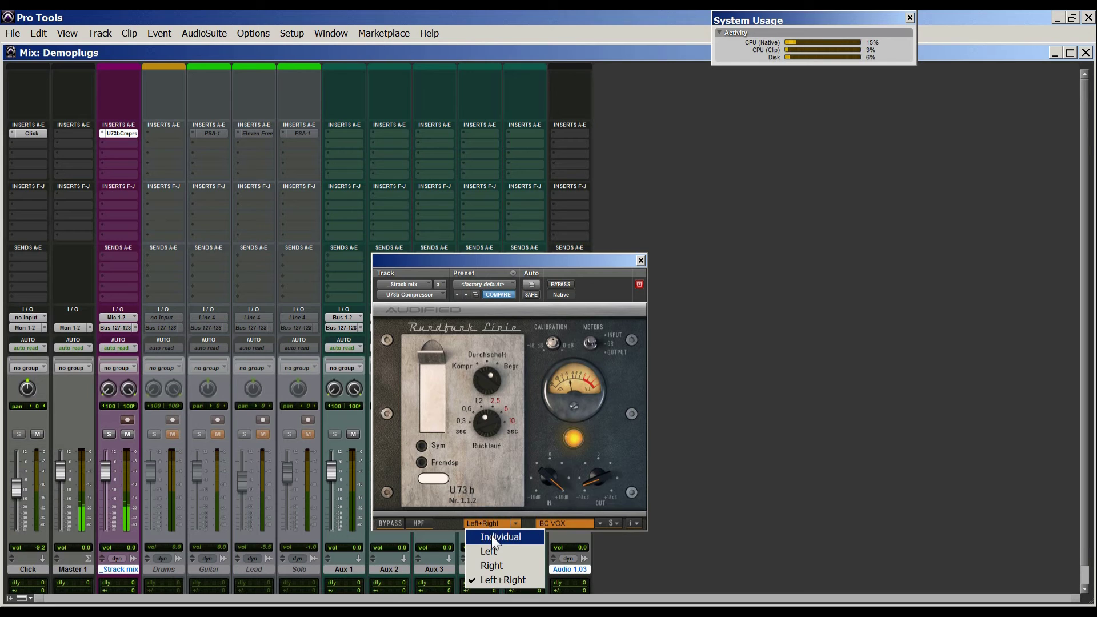
pyautogui.click(492, 537)
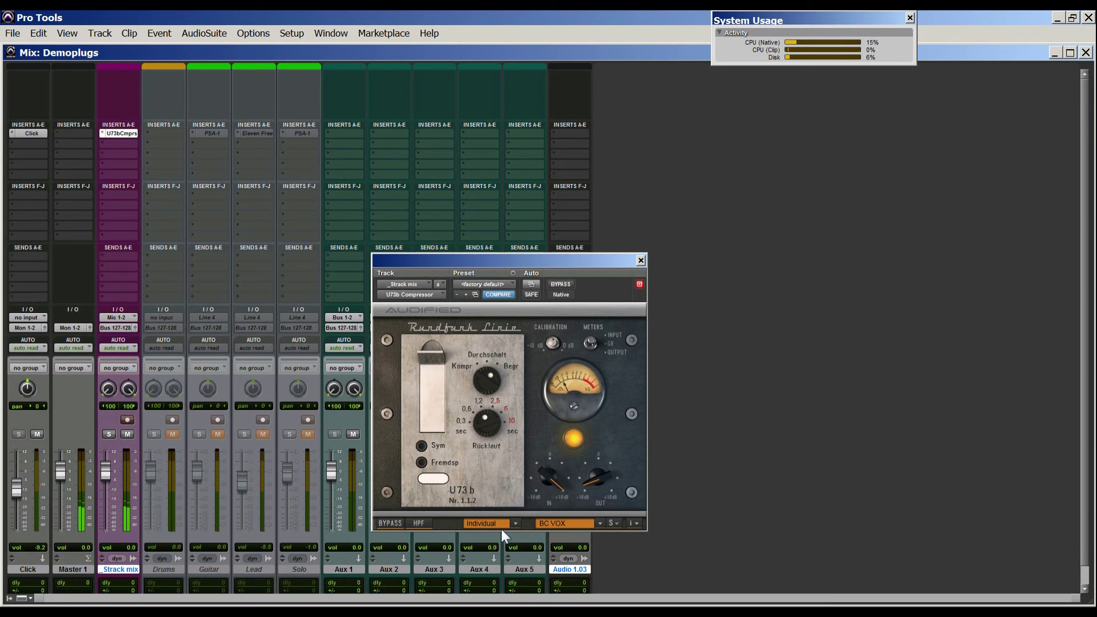
pyautogui.click(565, 522)
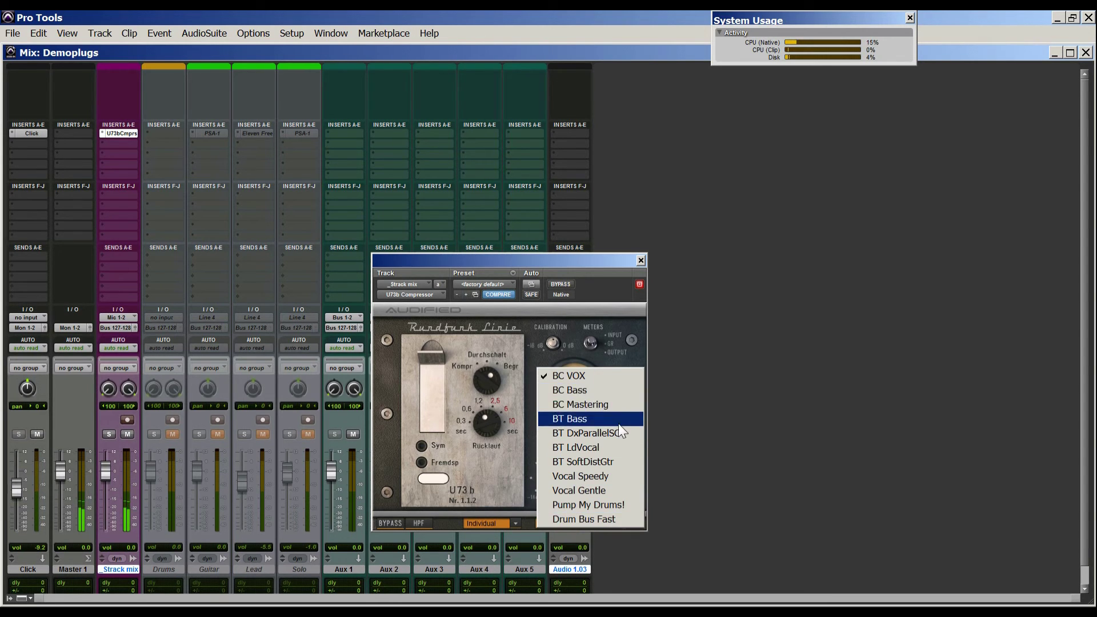
pyautogui.click(592, 407)
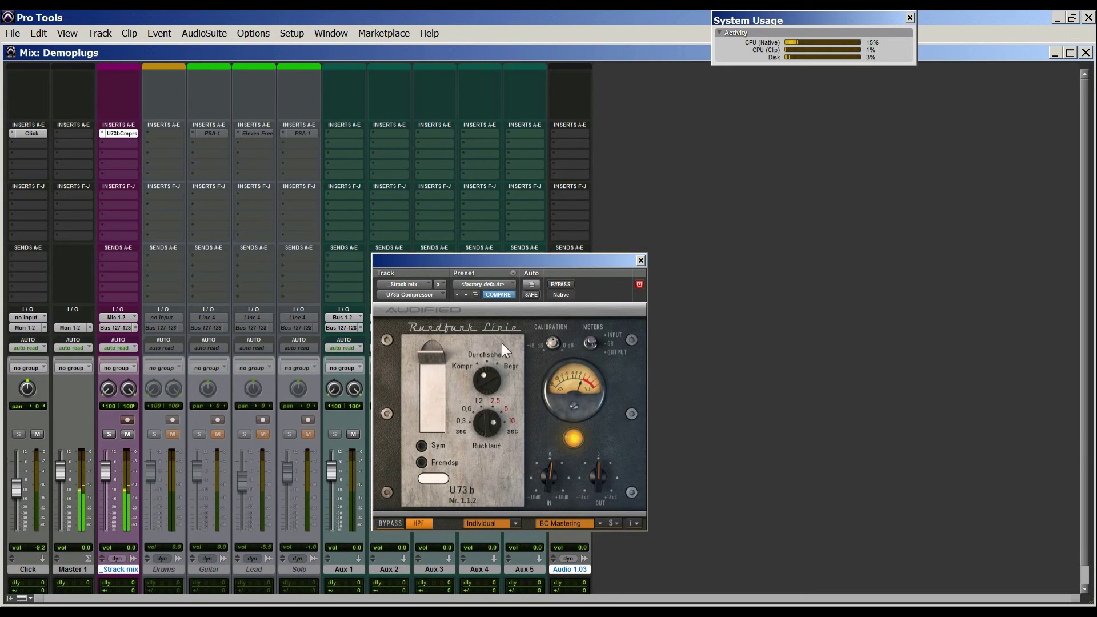
pyautogui.click(555, 282)
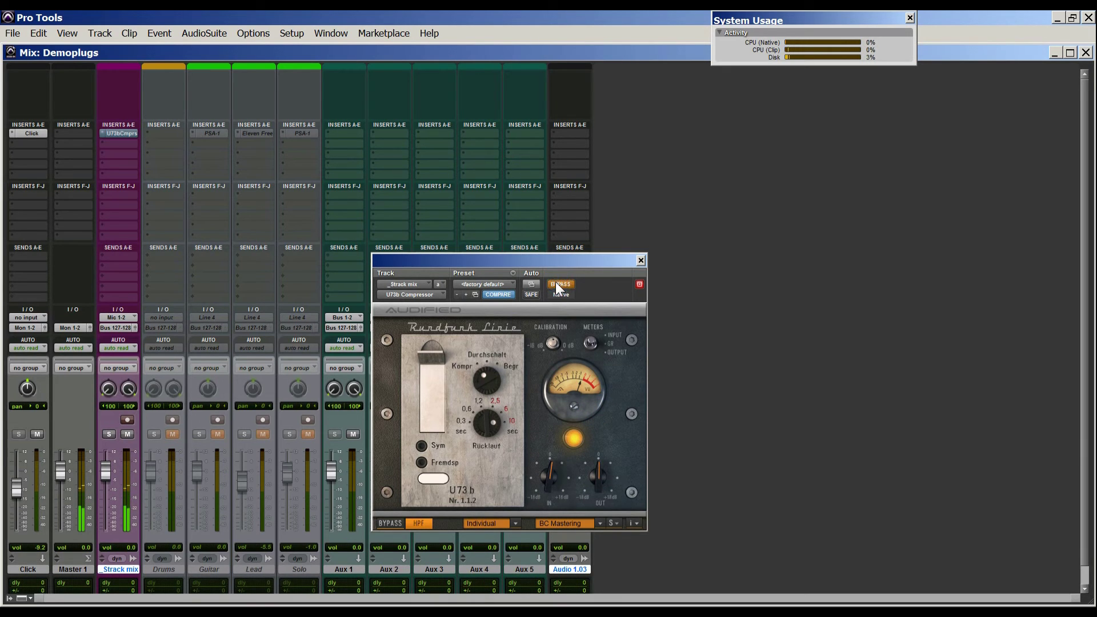
pyautogui.click(556, 283)
# Load the compressor's Drum Bus Fast preset and compare it against bypass.
pyautogui.click(560, 523)
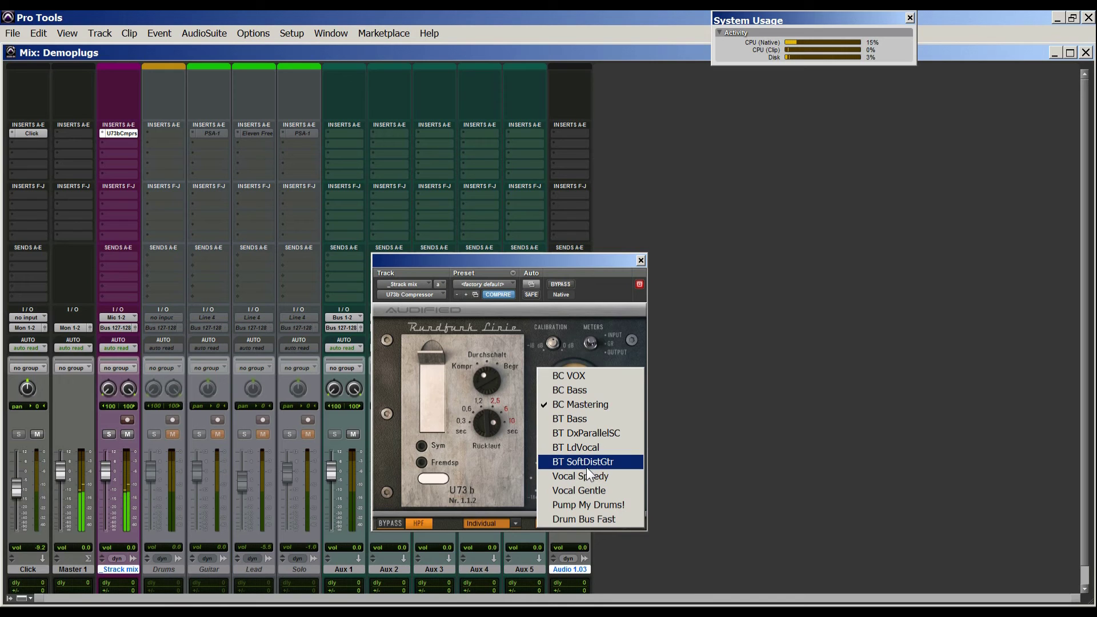
pyautogui.click(595, 518)
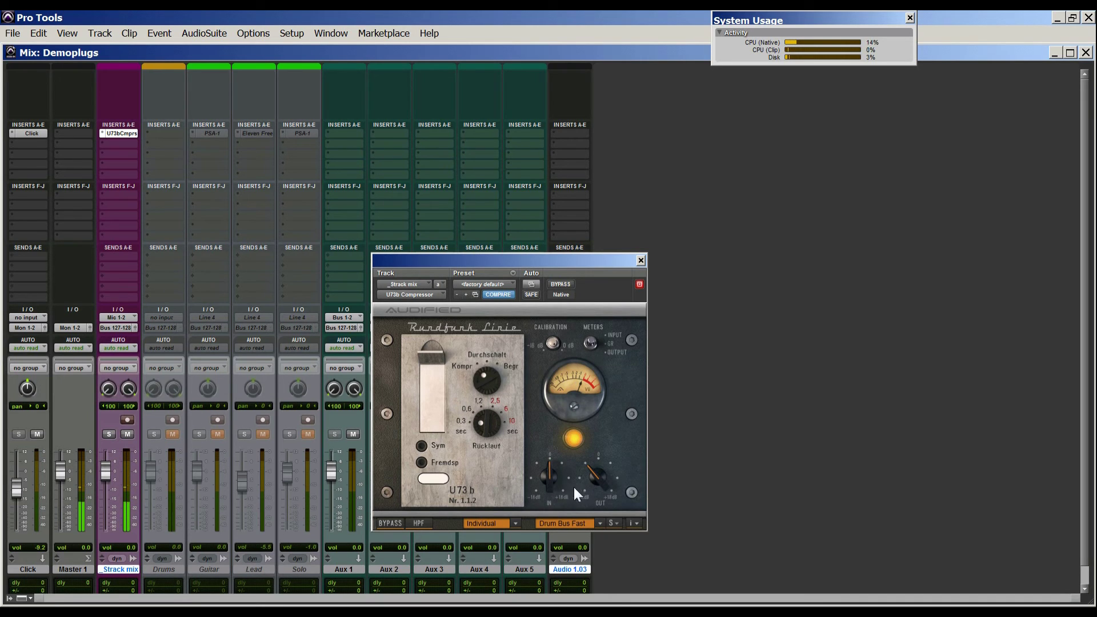
pyautogui.click(560, 286)
pyautogui.click(561, 287)
# Load the compressor's Pump My Drums! preset and compare it against bypass.
pyautogui.click(568, 523)
pyautogui.click(578, 508)
pyautogui.click(560, 285)
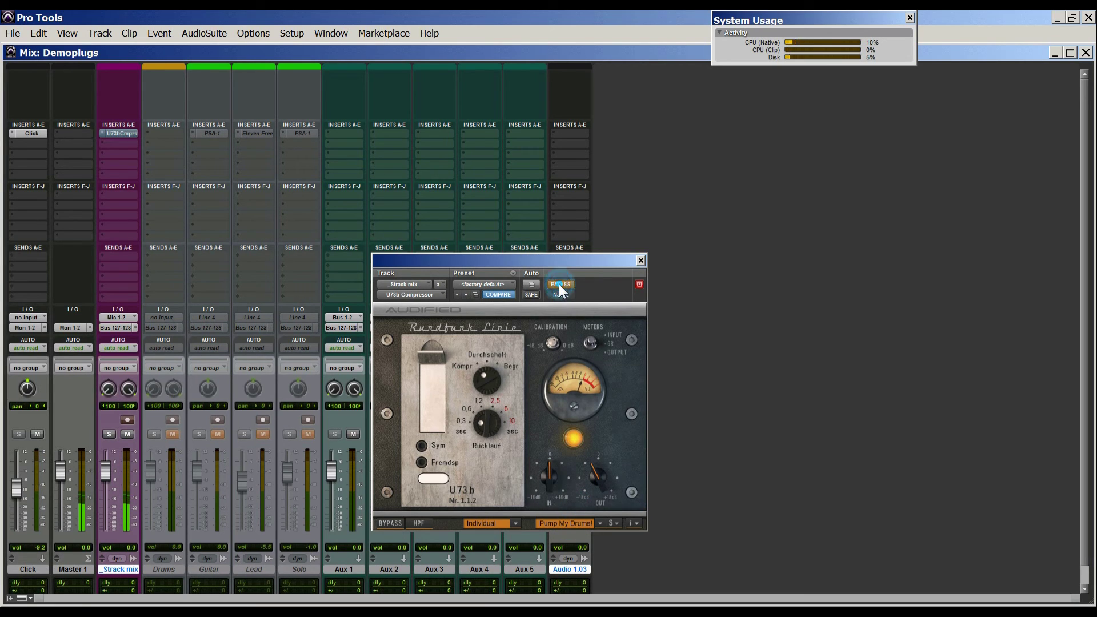
pyautogui.click(559, 283)
# Load the compressor's BT DxParallelSC preset and compare it against bypass.
pyautogui.click(565, 522)
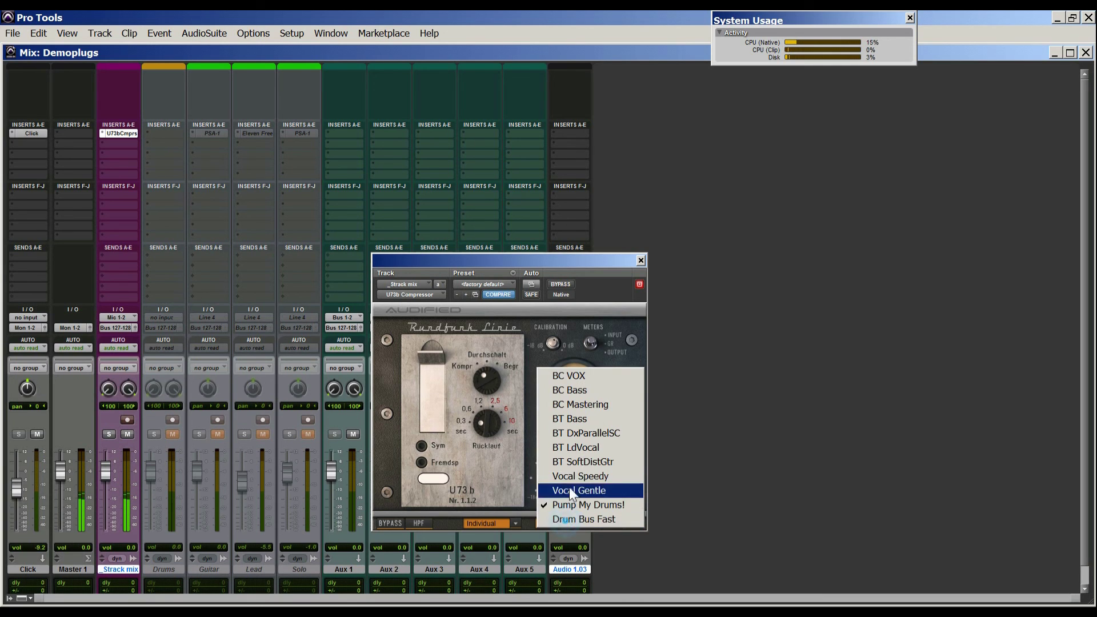
pyautogui.click(592, 434)
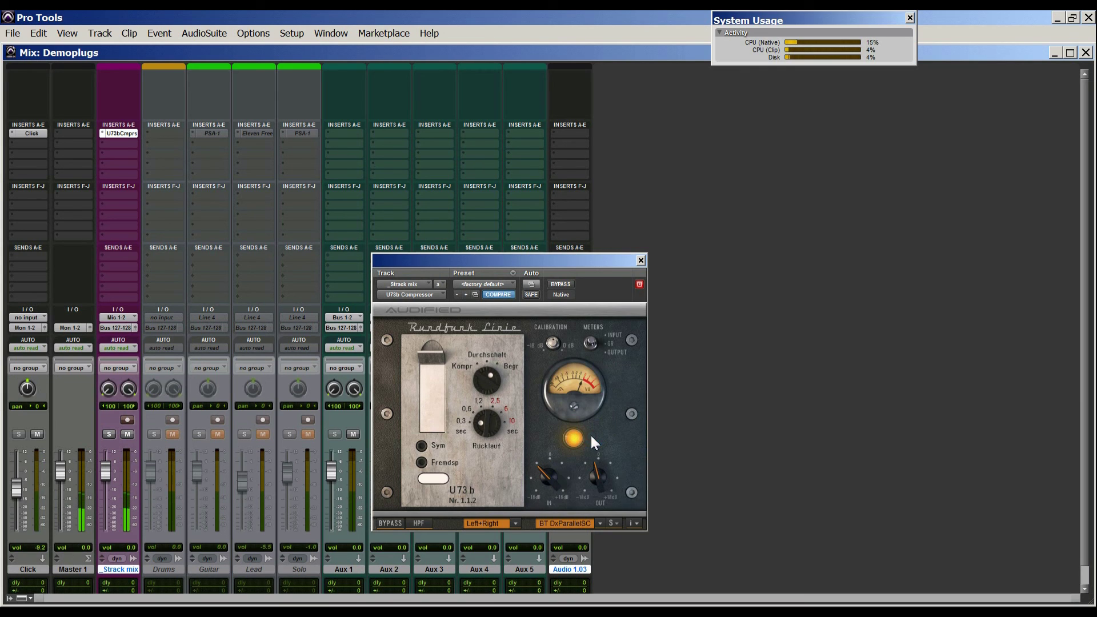
pyautogui.click(564, 288)
# Reload the compressor's BC Mastering preset and compare it against bypass again.
pyautogui.click(573, 523)
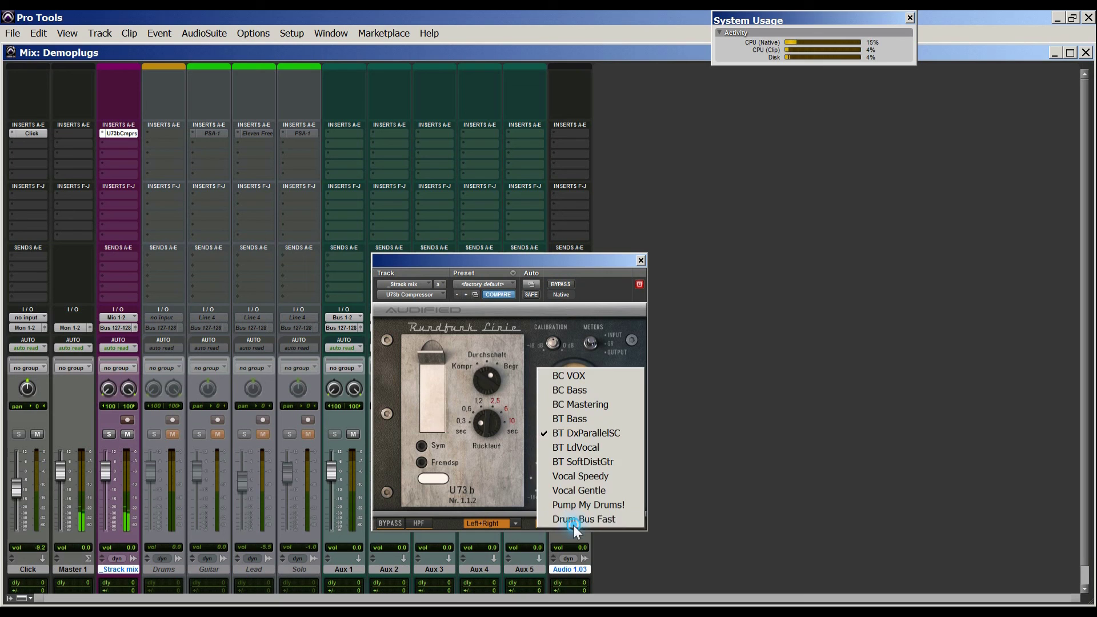
pyautogui.click(587, 405)
pyautogui.click(561, 284)
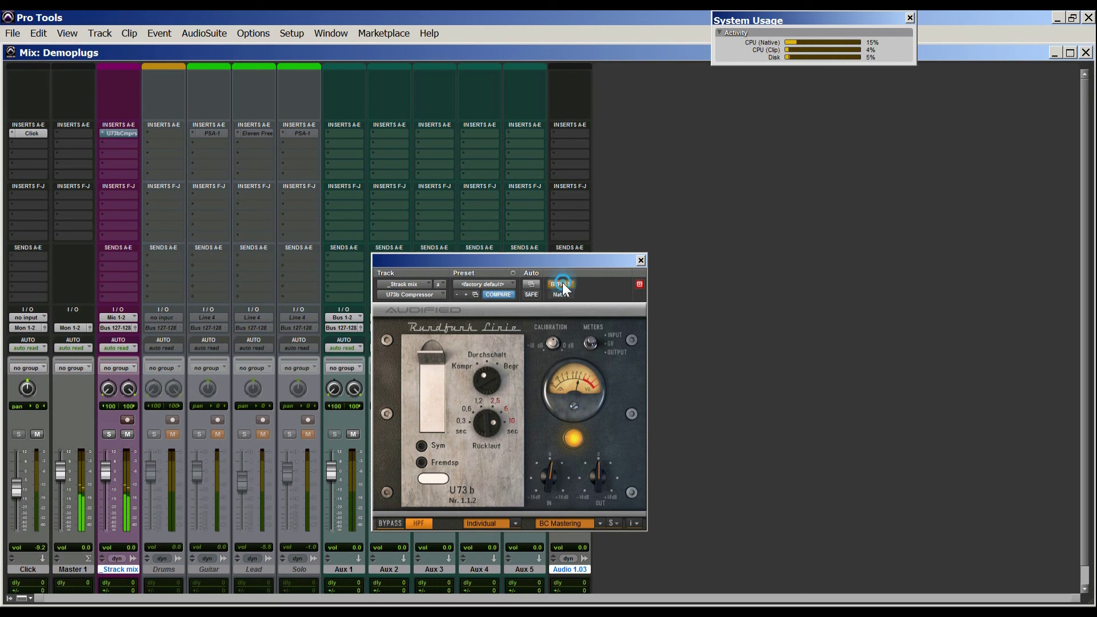
pyautogui.click(562, 284)
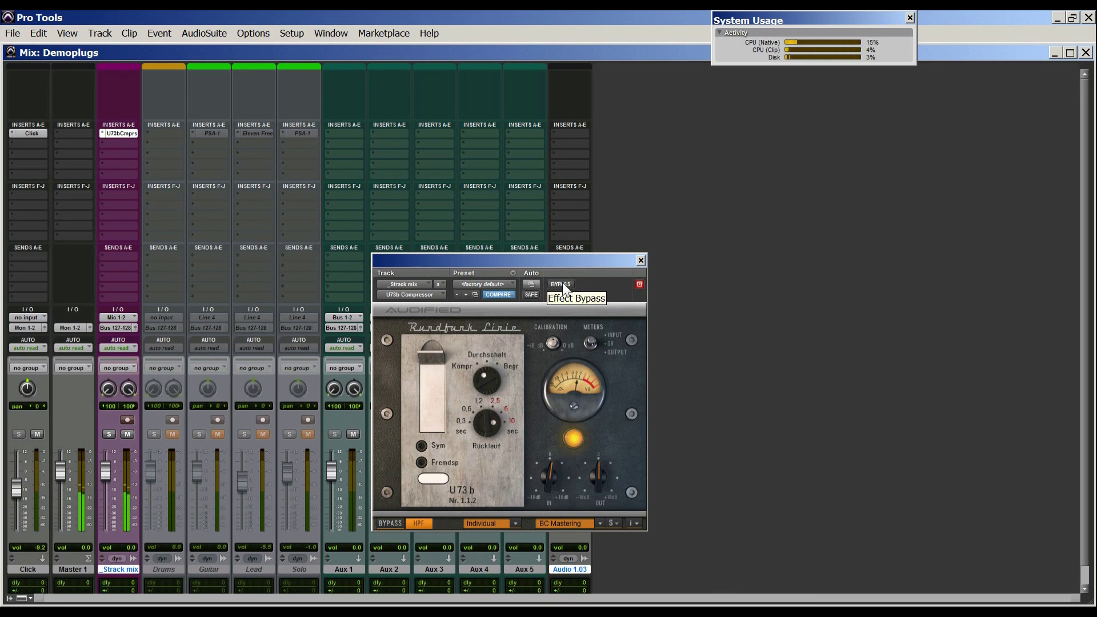